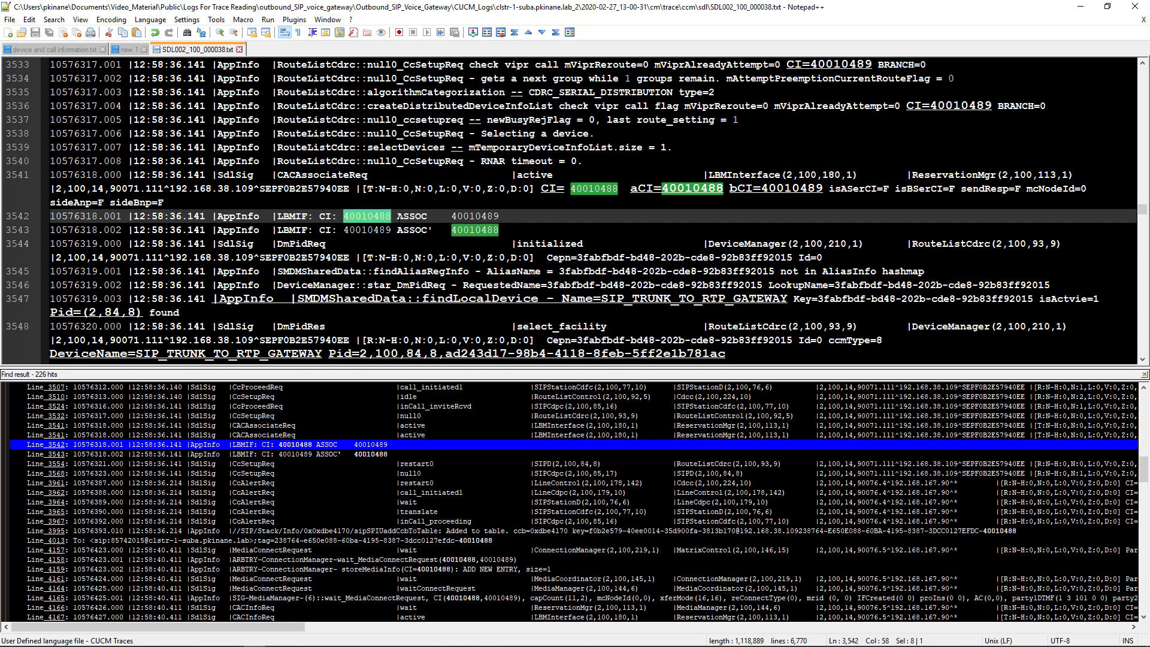
- Insert a 12:58:36.141 timestamp marker above the LBMIF association line and append "CI: 40010488 ASSOC 40010489" to it
key(ctrl+shift+p)
drag(320, 271, 525, 269)
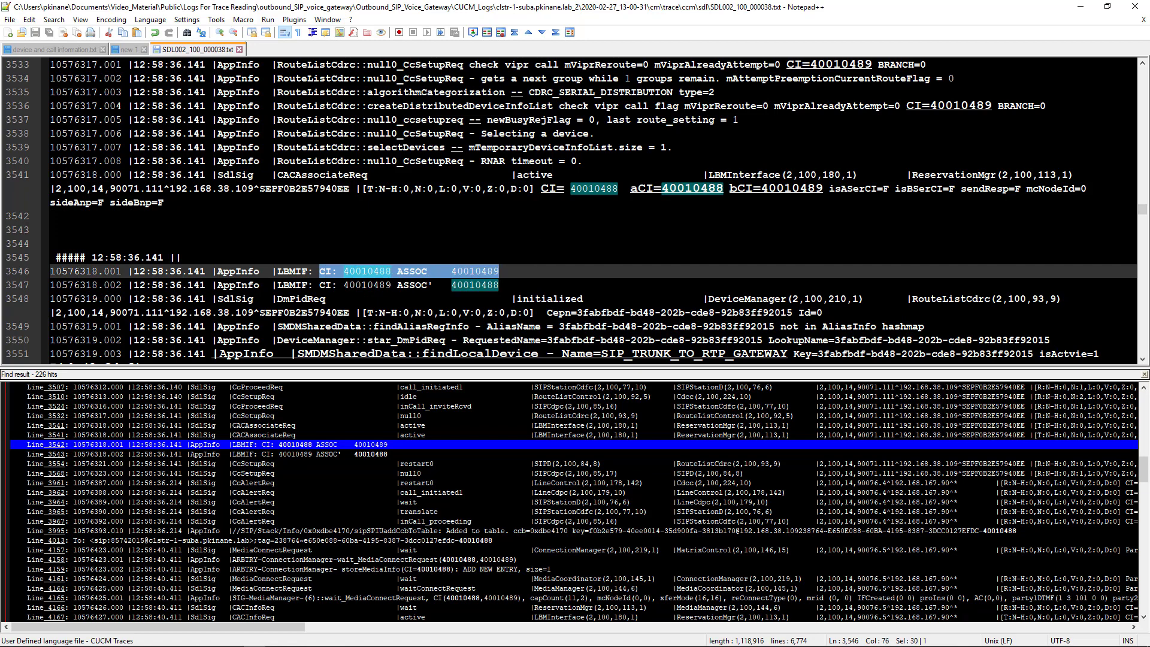
key(ctrl+c)
key(Up)
key(ctrl+v)
- Highlight every occurrence of the call identifier 40010489 using the 2nd token style
double_click(362, 258)
right_click(362, 258)
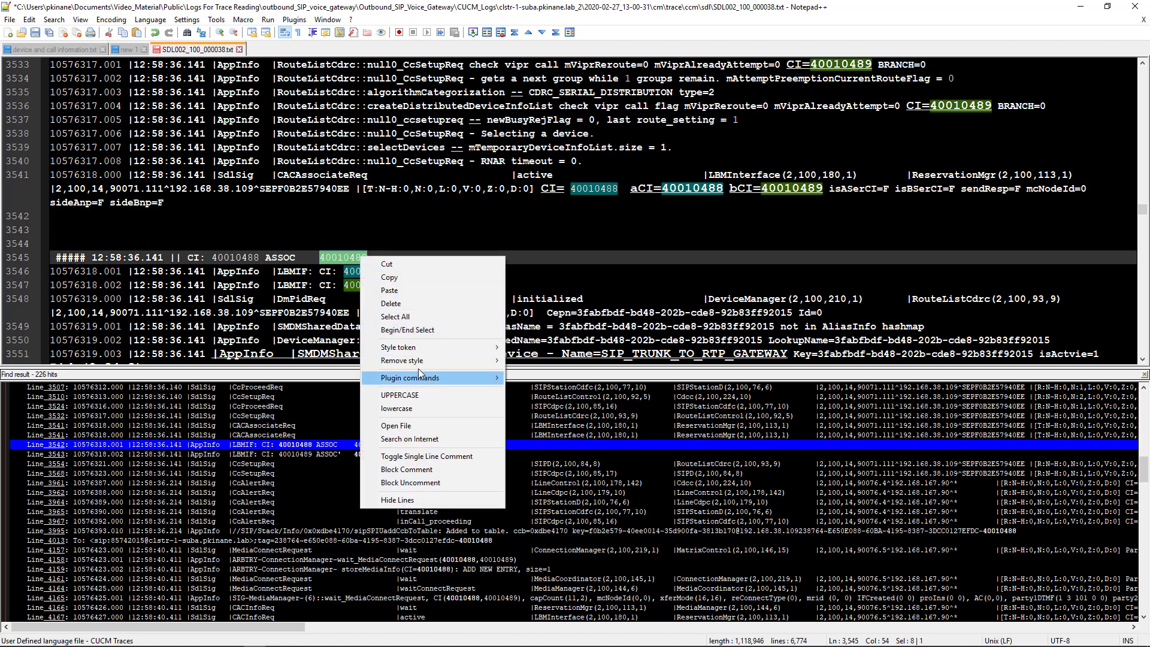
mouse_move(470, 347)
click(538, 360)
click(391, 271)
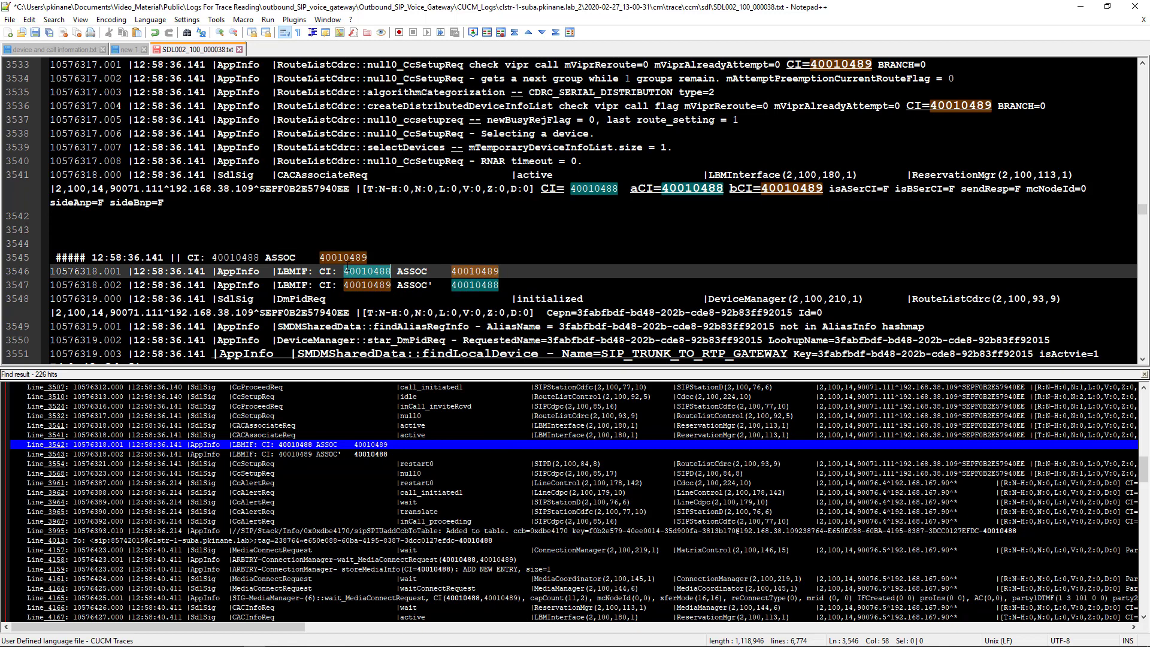
- Save the trace, search the log files for 40010489, and go to its first "RTP User" From-header hit
double_click(350, 258)
key(ctrl+s)
key(ctrl+shift+f)
key(Return)
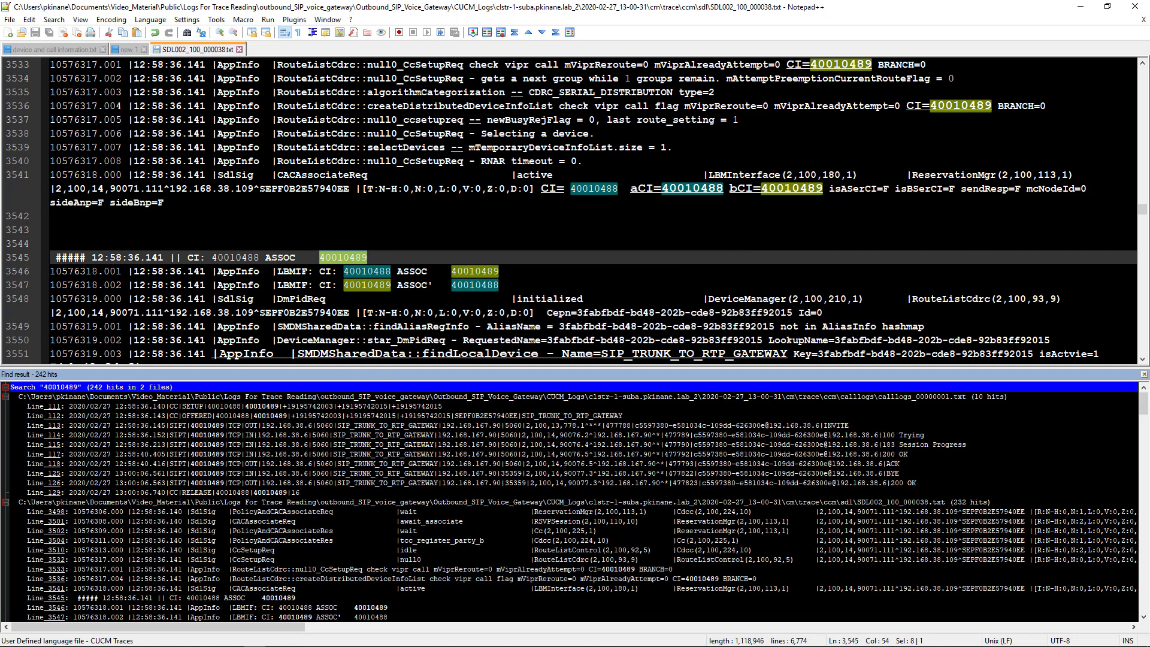
double_click(258, 397)
scroll(569, 503, down, 20)
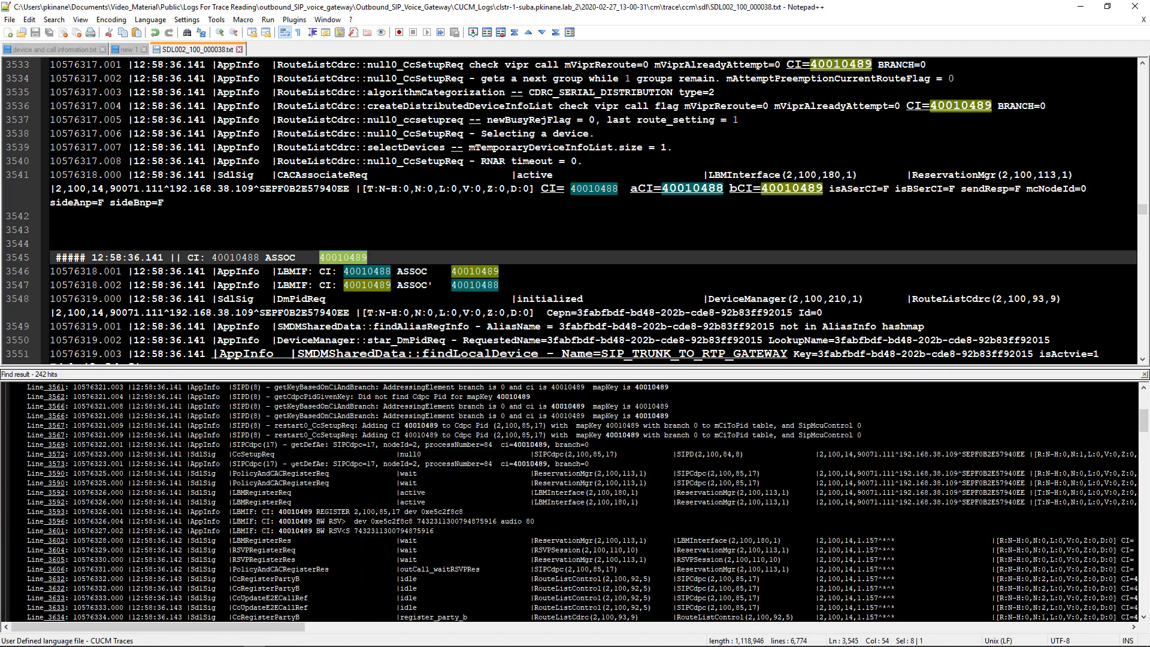
double_click(269, 444)
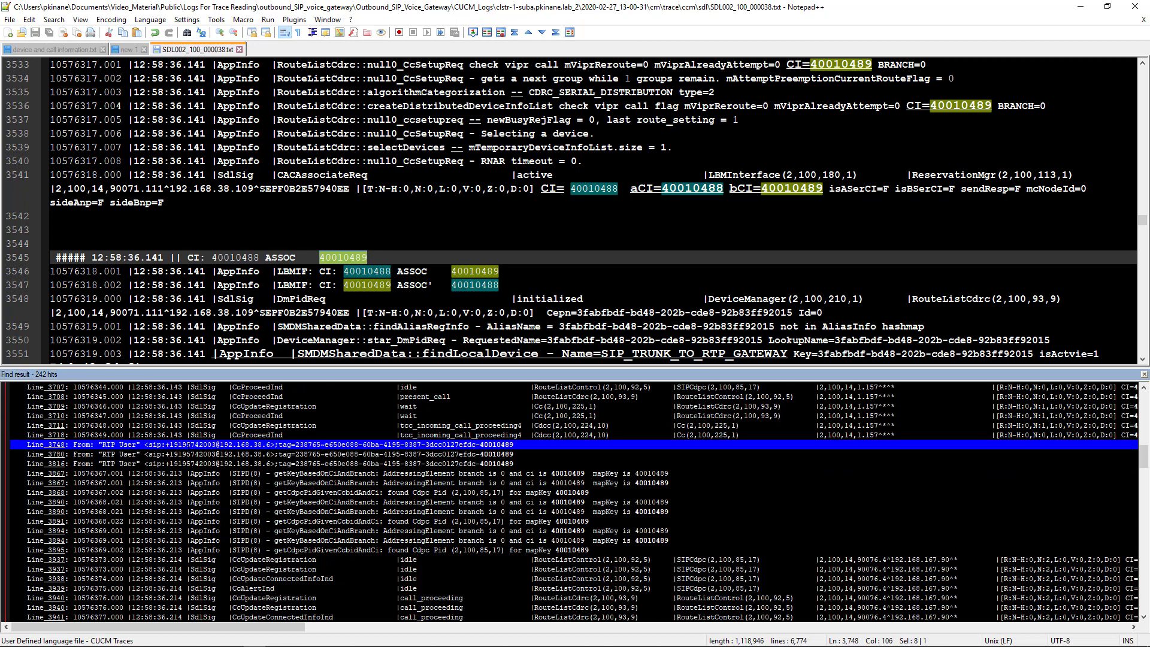
- Insert a 12:58:36.145 marker above the sipSPIChangeState line and label it "invite to sip gateway"
drag(134, 106, 205, 106)
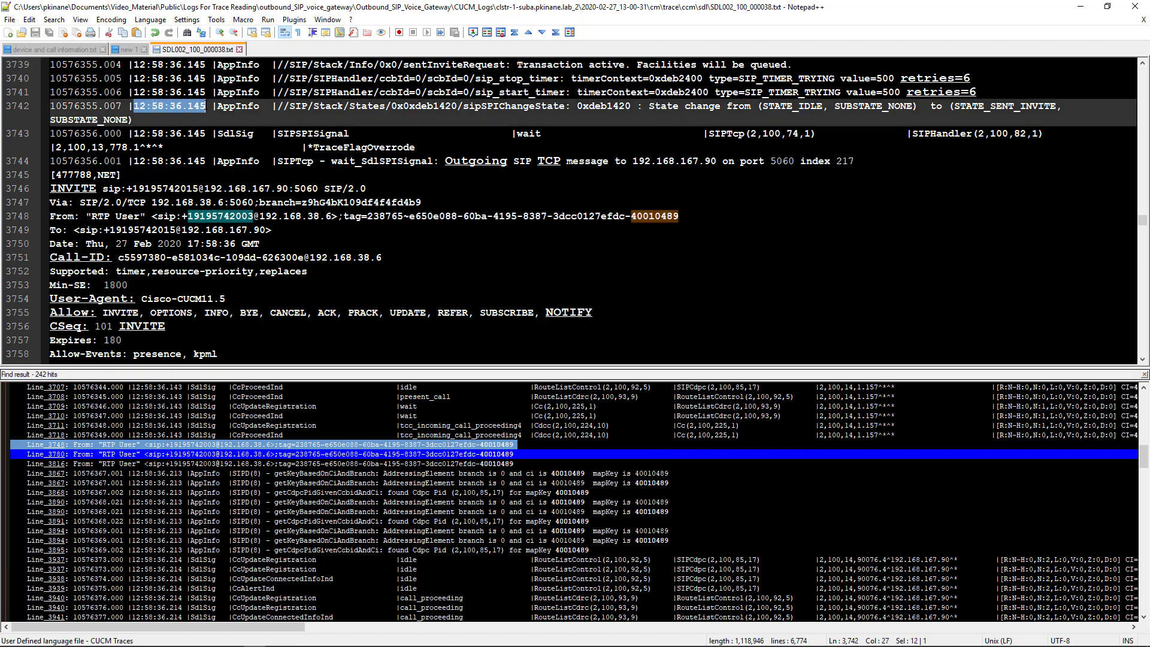
key(ctrl+shift+p)
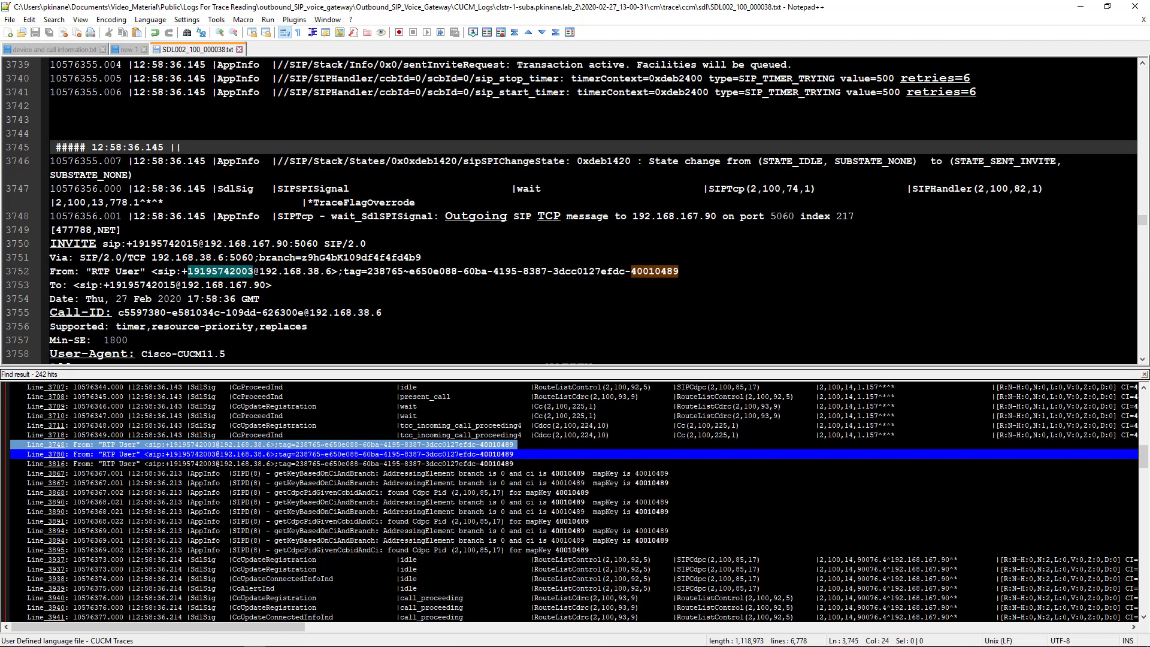
text(invite to sip gateway)
- Highlight the outgoing INVITE's full Call-ID header line using the 2nd token style
scroll(593, 209, down, 1)
drag(384, 271, 39, 270)
right_click(108, 274)
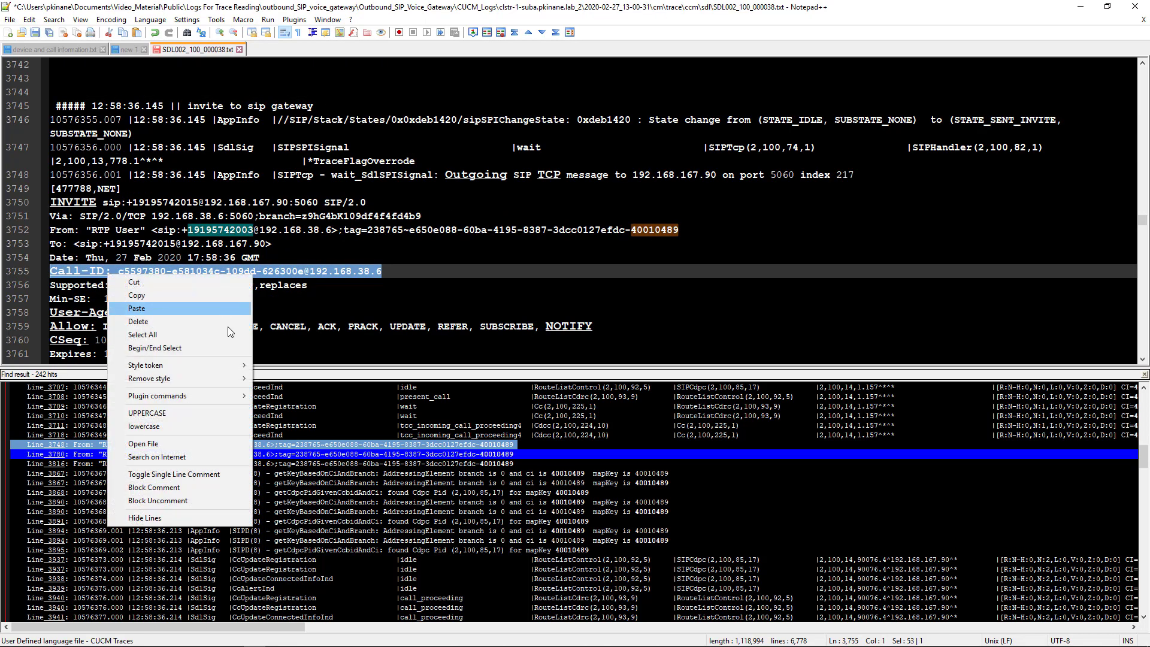
mouse_move(208, 371)
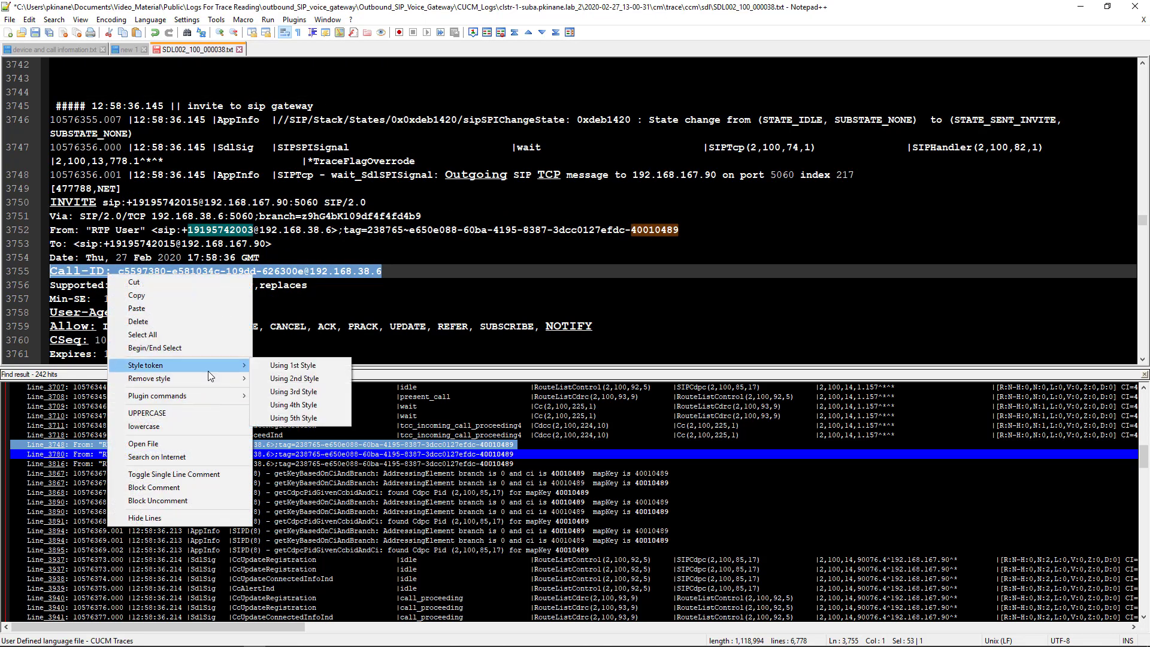
click(318, 382)
click(407, 281)
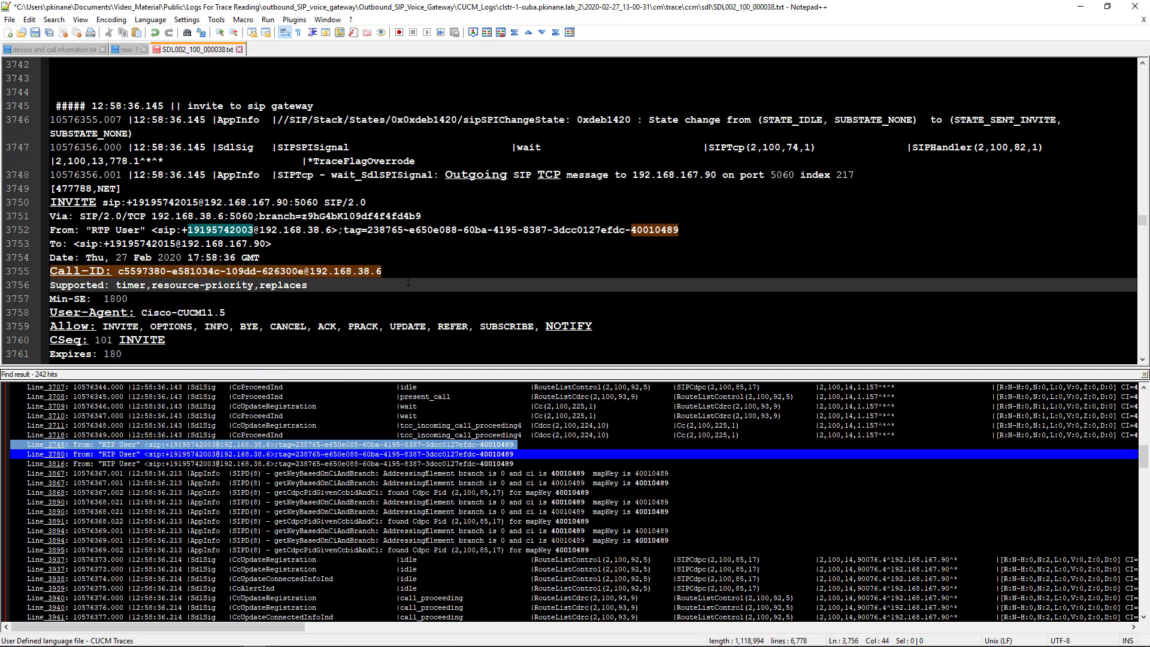
- Search the log files for the INVITE's full Call-ID line and step through the hits to the 183 Session Progress response
drag(384, 270, 48, 272)
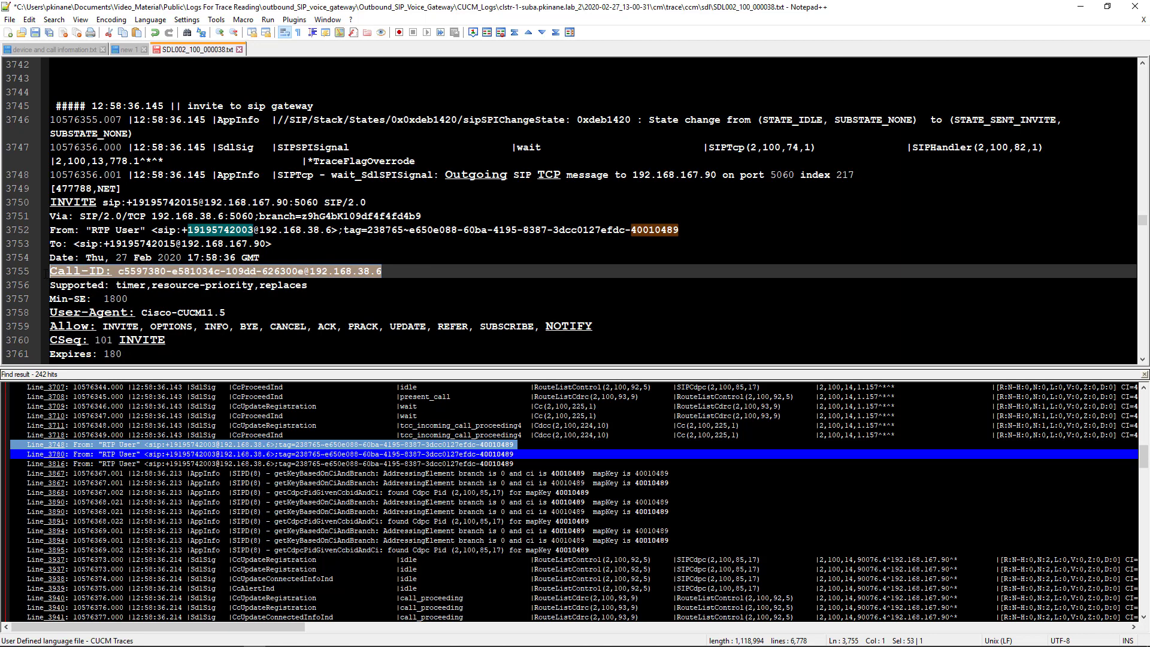
key(ctrl+shift+f)
key(Return)
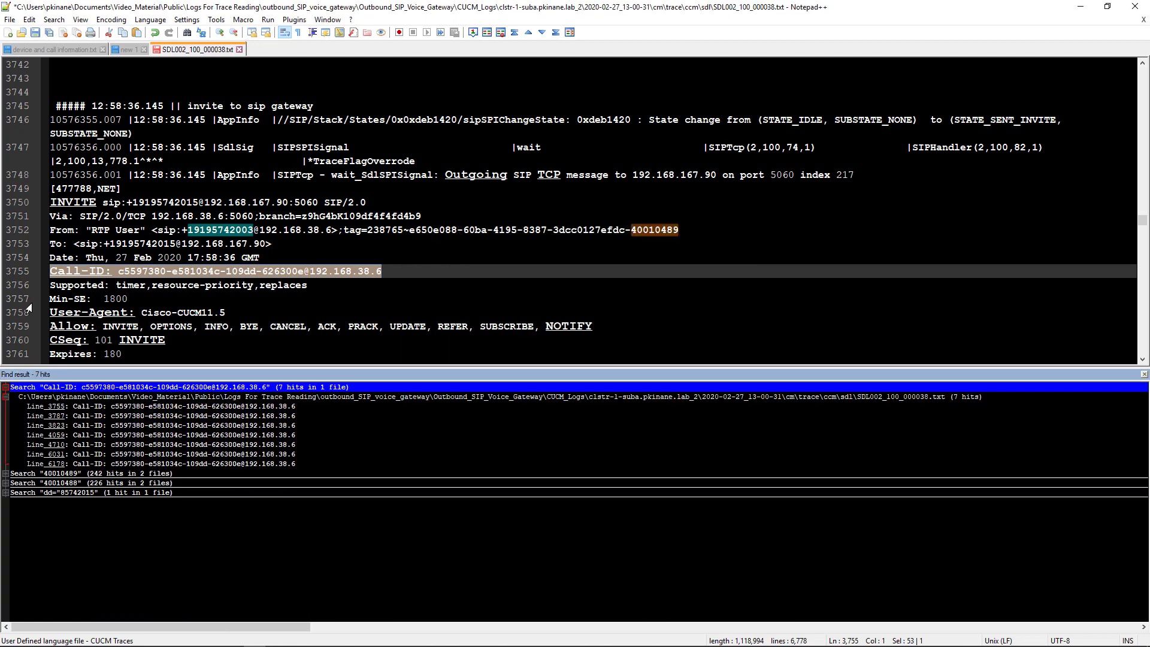
key(F4)
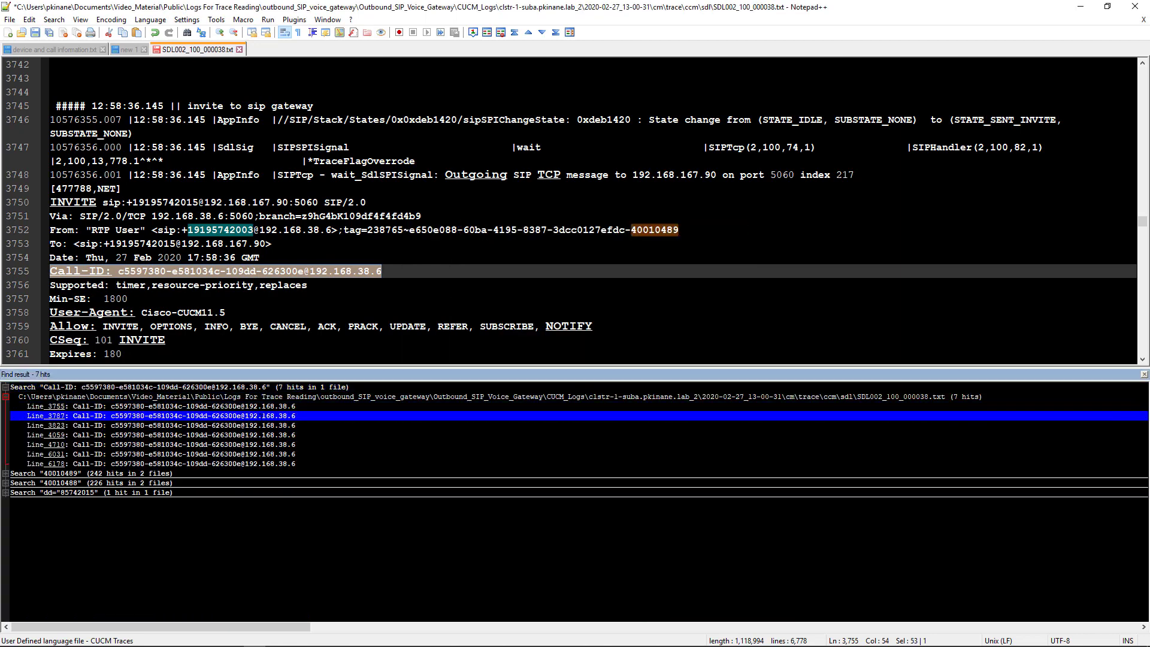
key(F4)
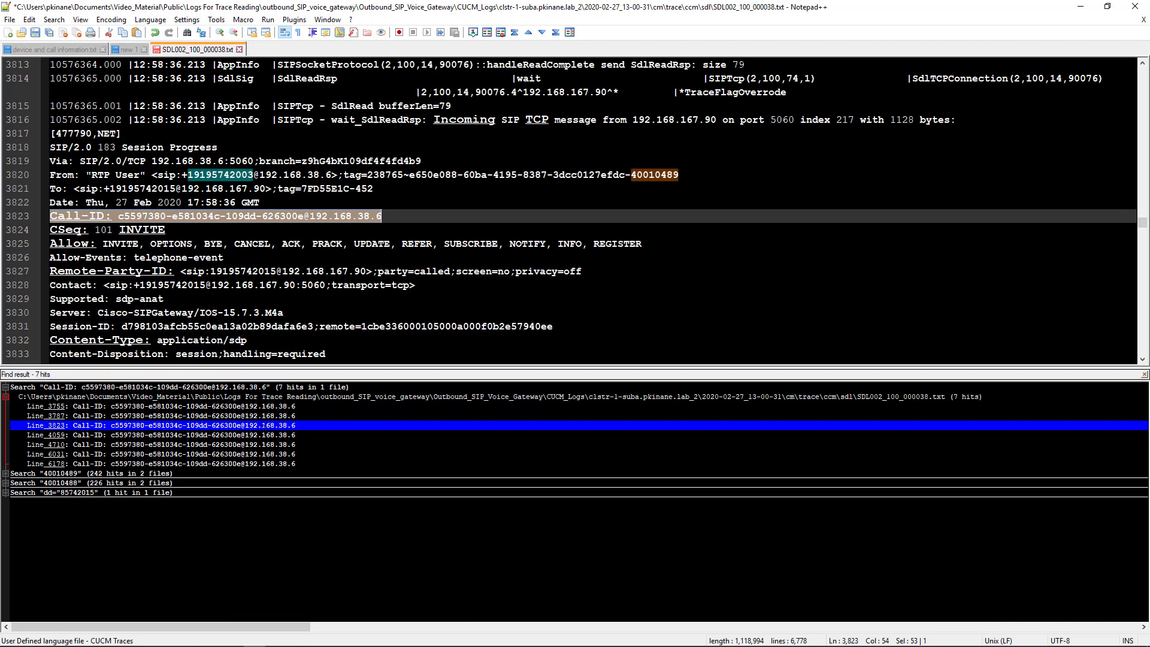
- Examine the 183 Session Progress response and its SDP, and the 200 OK response's CSeq and Server headers
drag(98, 147, 217, 147)
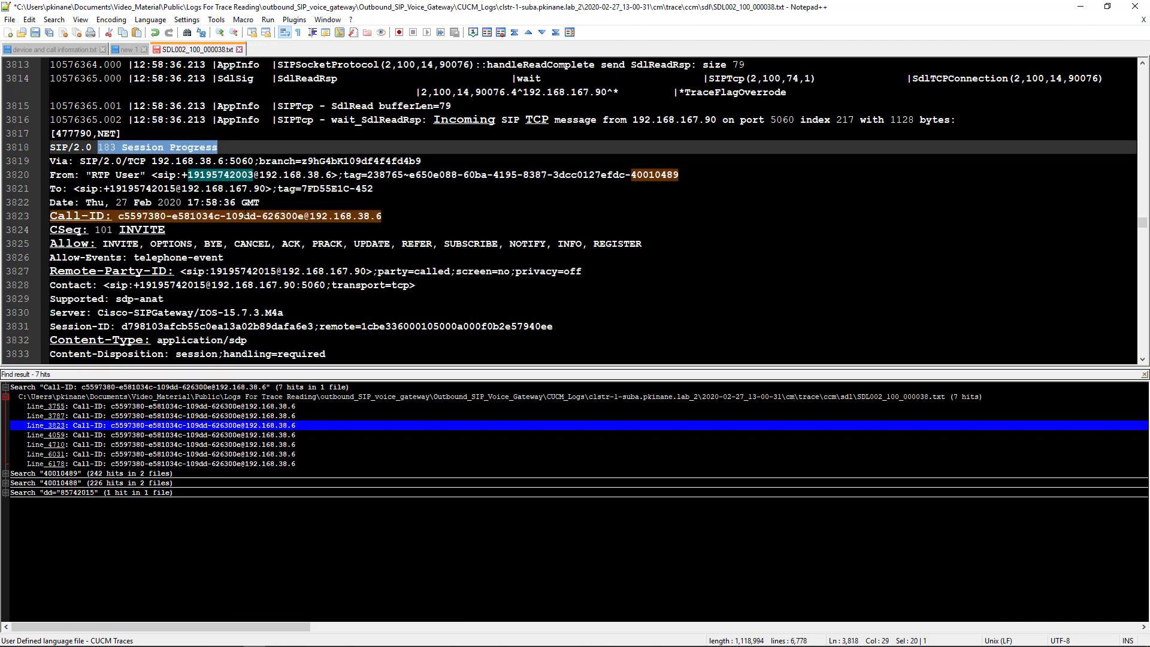
scroll(217, 147, down, 5)
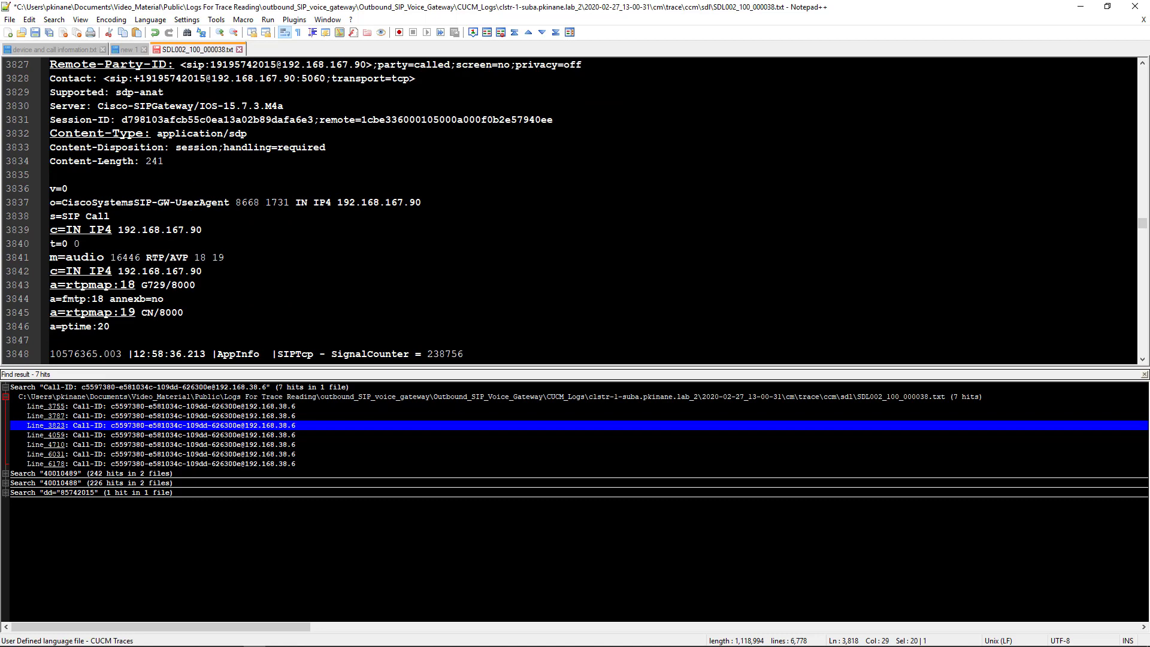
key(F4)
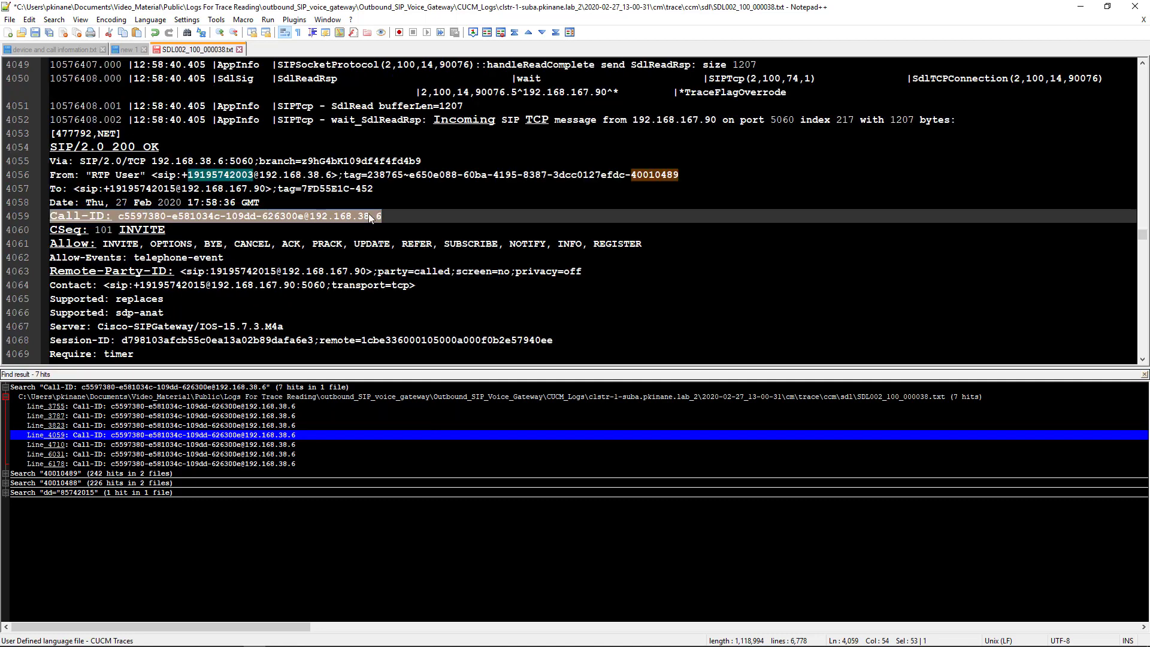
scroll(370, 218, down, 3)
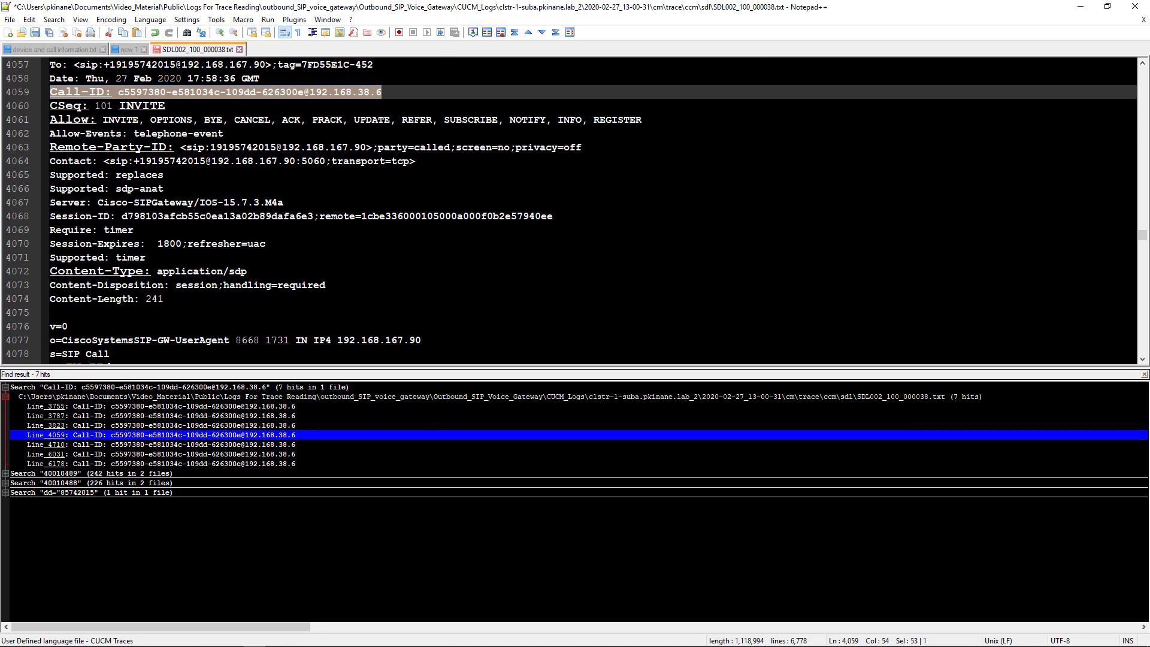
scroll(575, 210, up, 2)
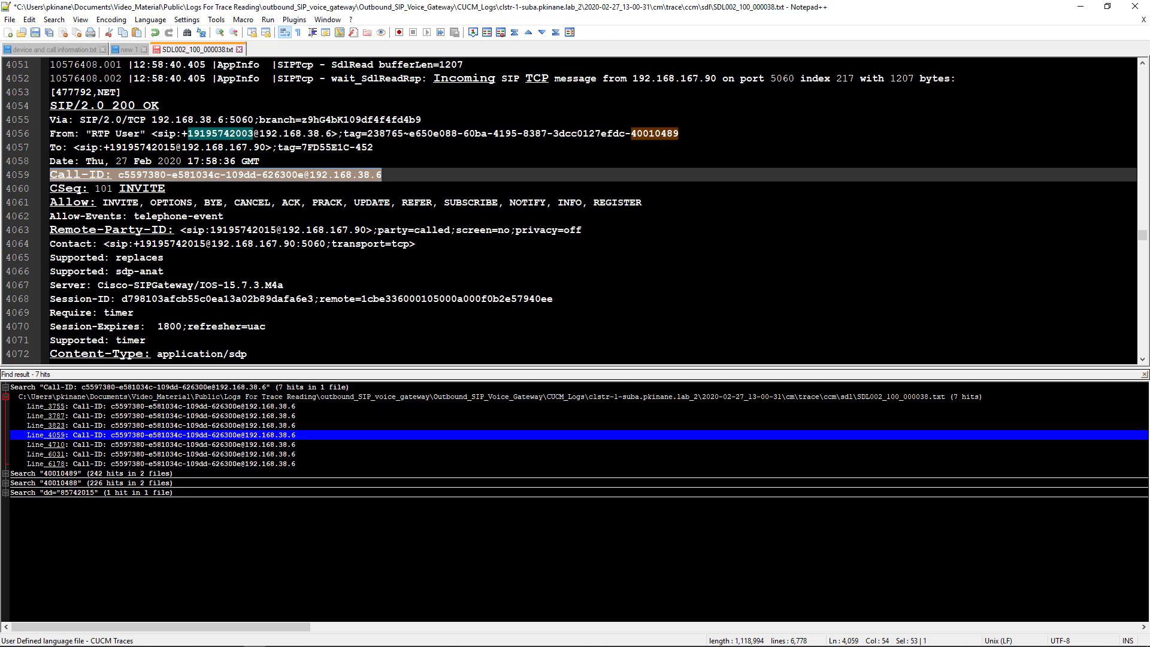
scroll(574, 210, down, 3)
scroll(575, 210, up, 2)
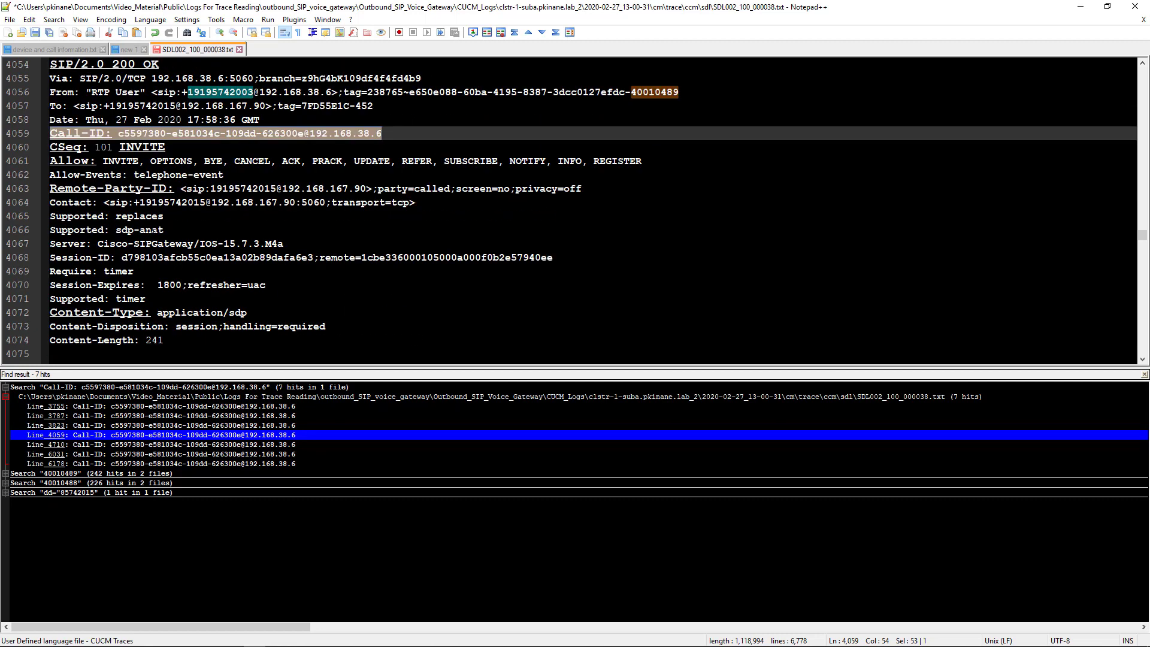
key(Down)
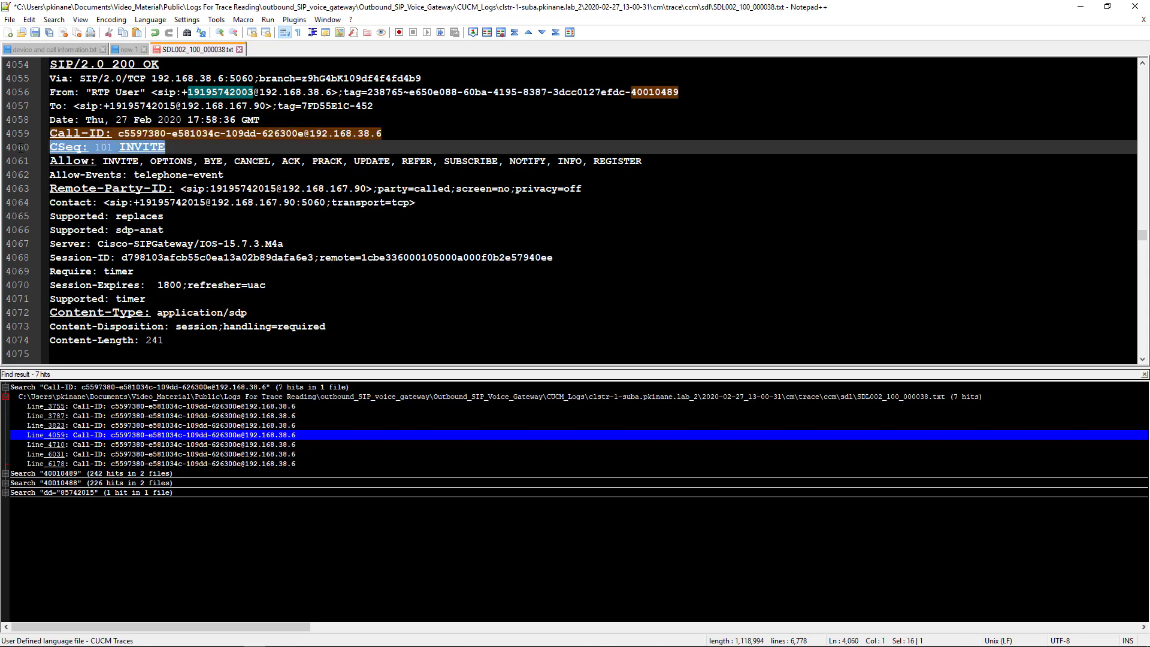
click(229, 218)
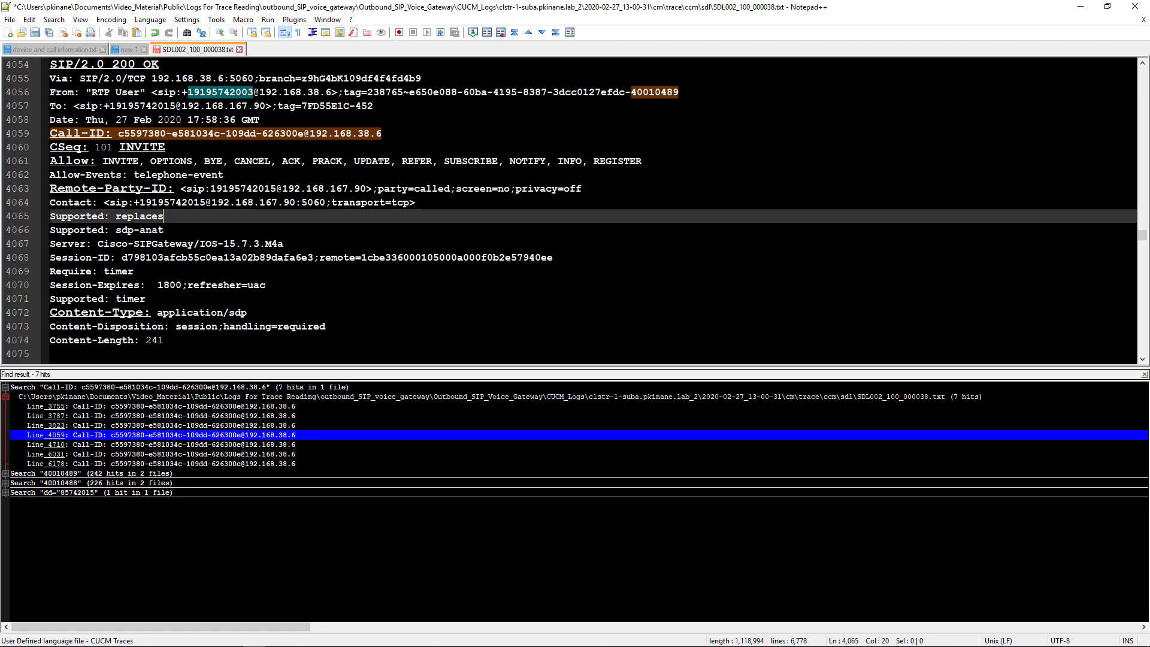
double_click(58, 243)
drag(98, 244, 317, 242)
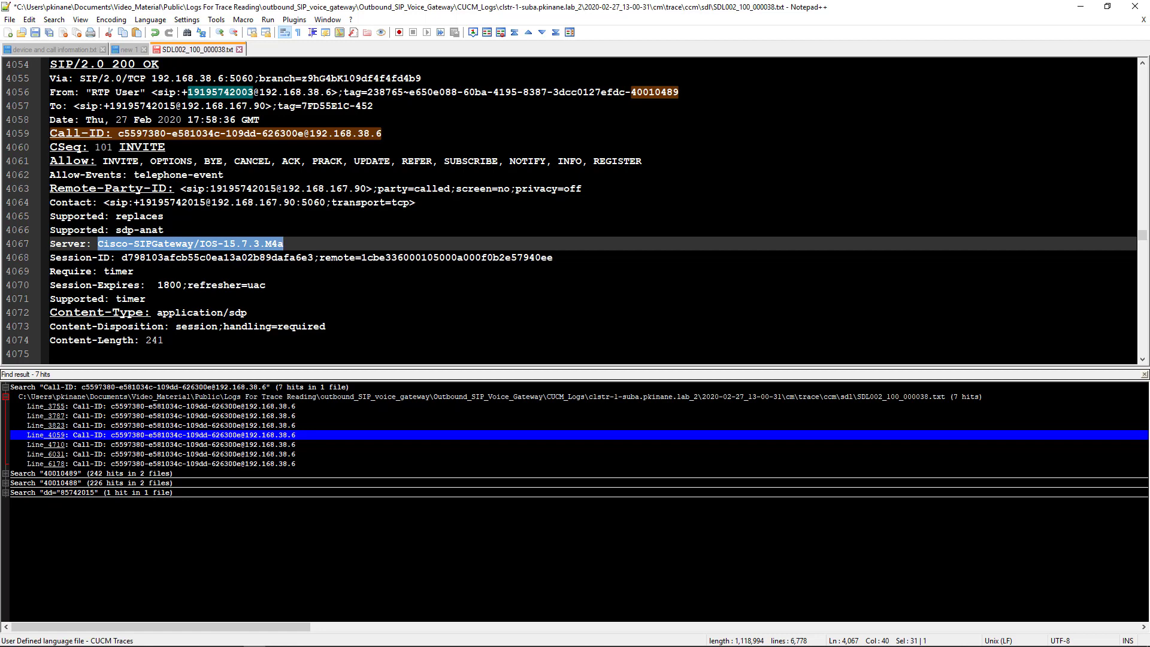
- Return to the outgoing INVITE and insert a 12:58:36.145 marker above its SIPTcp line reading "invite sent to SIP gateway"
double_click(161, 406)
drag(134, 106, 205, 106)
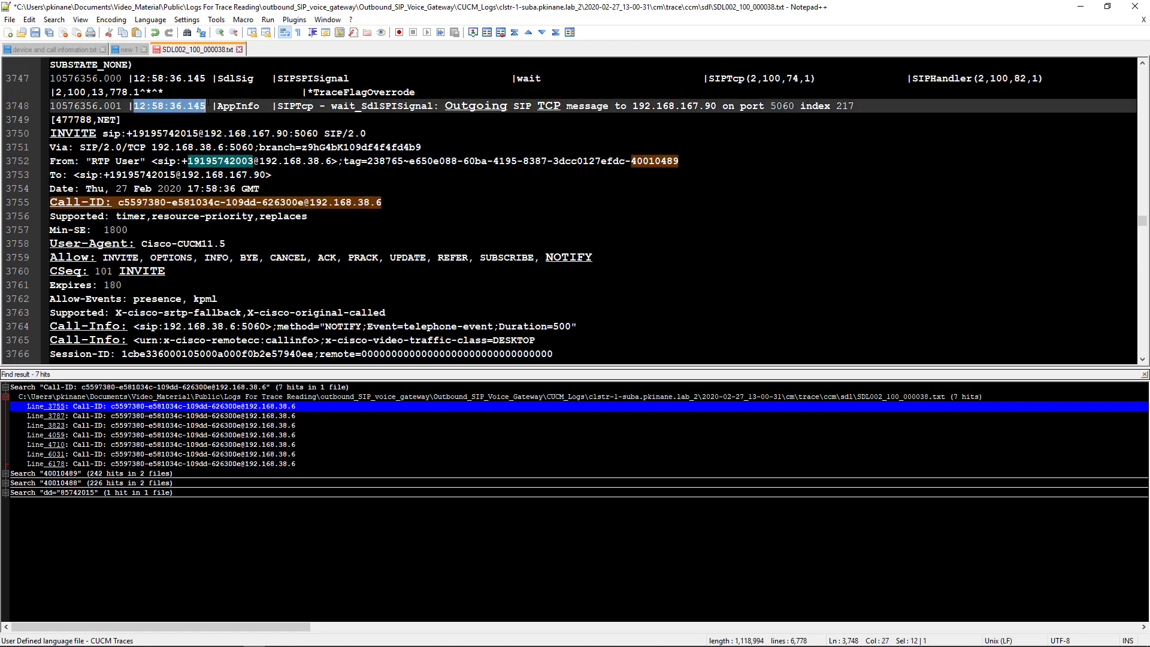
key(ctrl+shift+p)
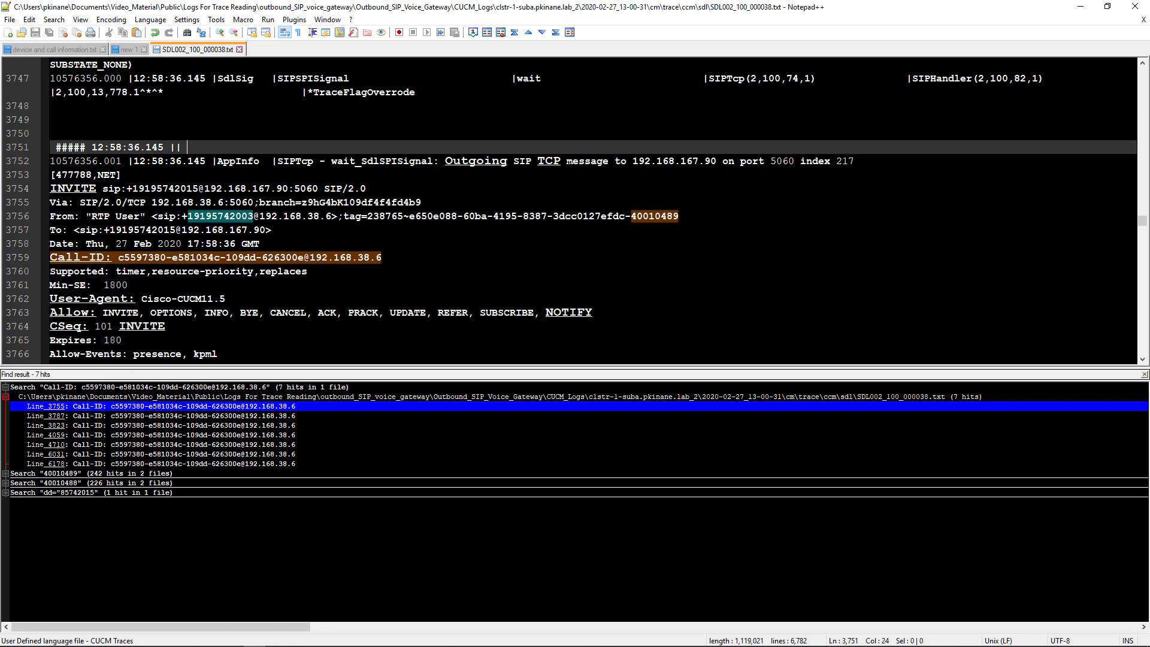
text(invite t)
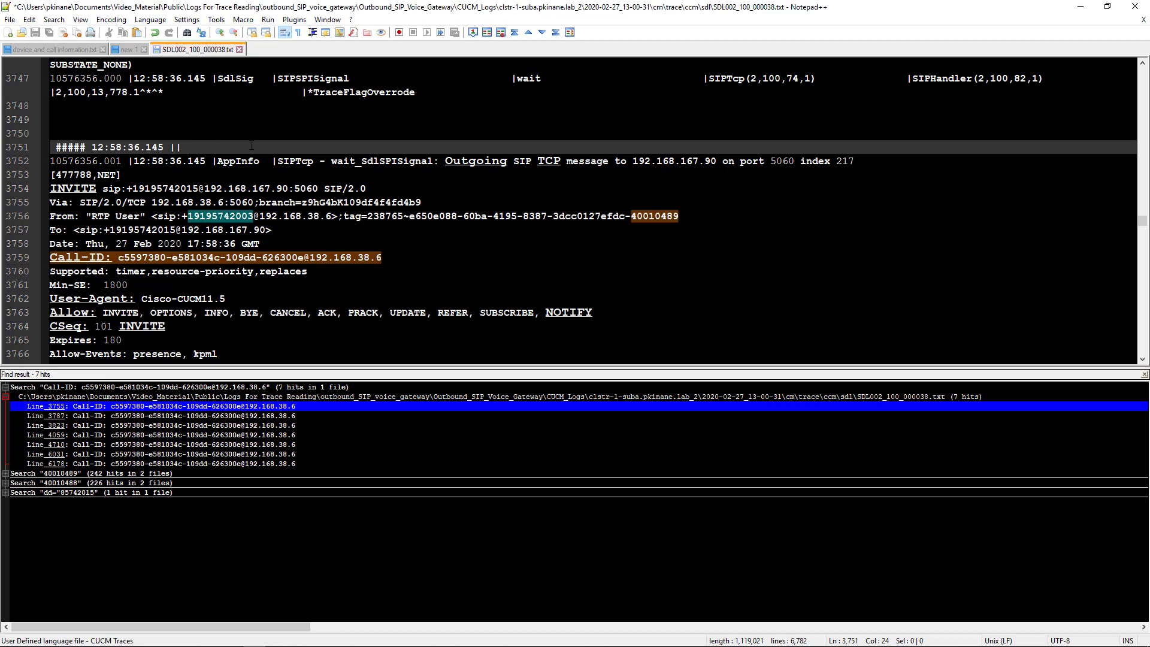
key(BackSpace)
text(sent to SIP gateway)
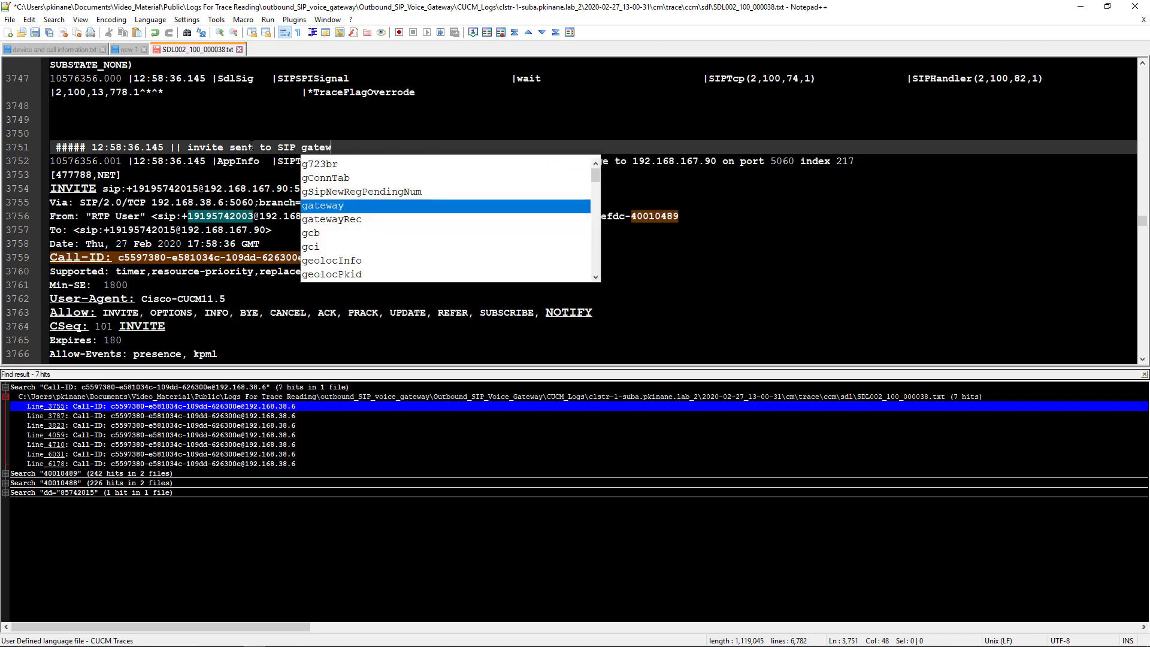
click(249, 147)
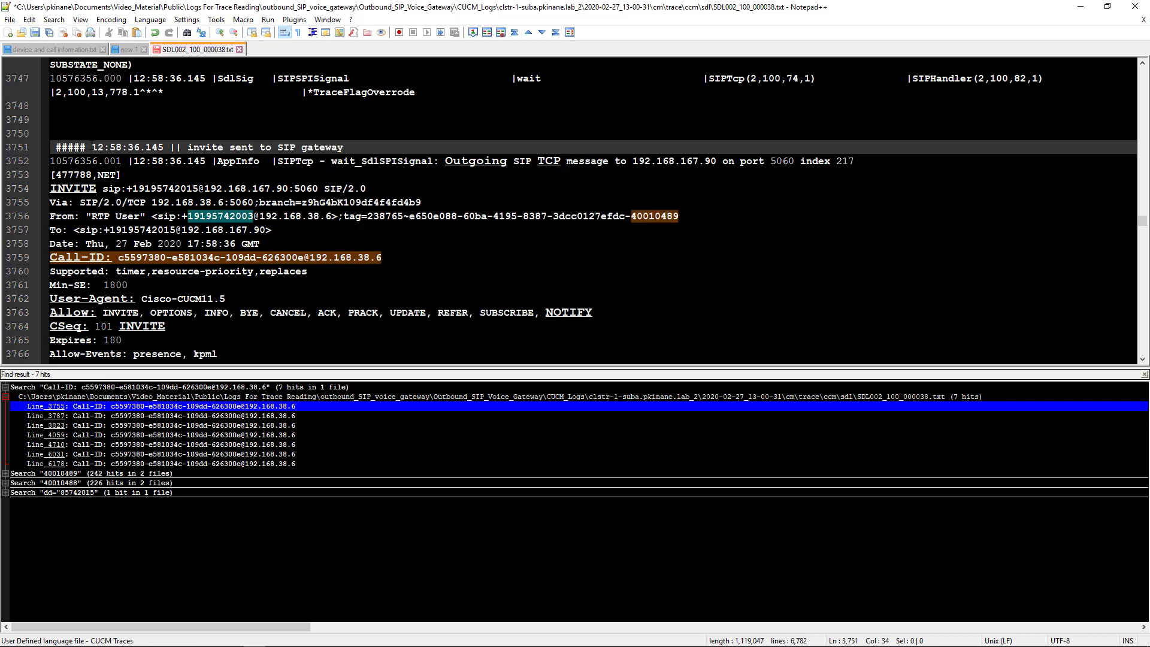
- Save the trace and search the log files for all "#####" marker lines
drag(91, 147, 50, 147)
key(ctrl+s)
key(ctrl+shift+f)
key(Return)
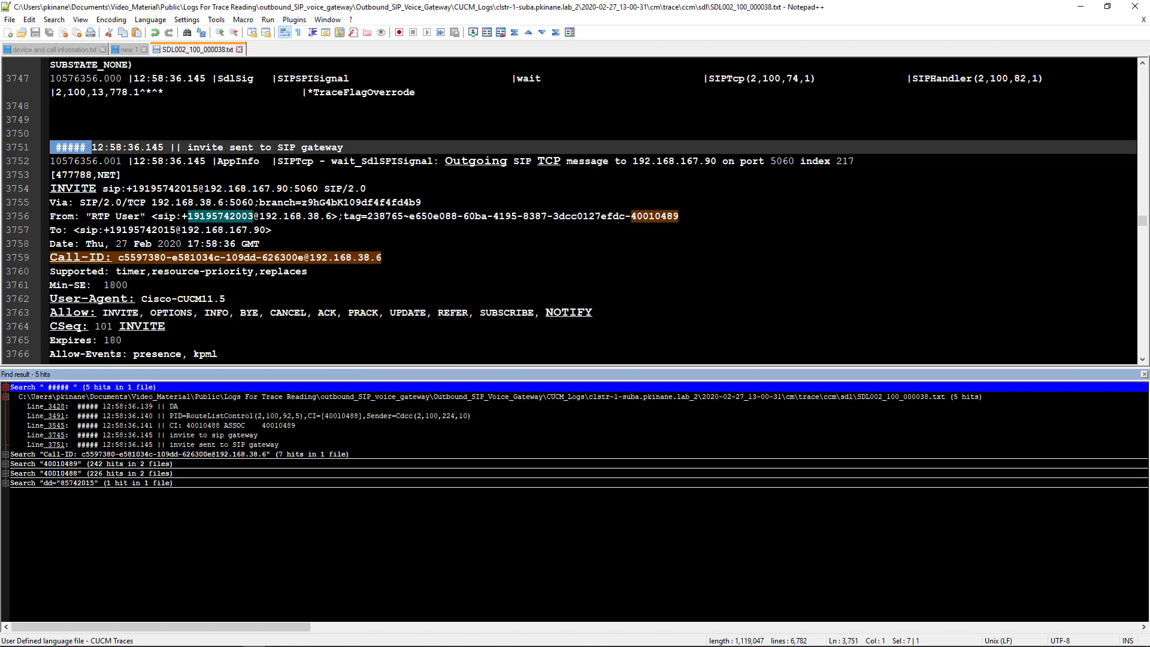
- Delete the redundant "invite to sip gateway" marker, leave blank lines above the remaining invite marker, and save with word wrap off
double_click(120, 435)
drag(50, 298, 41, 270)
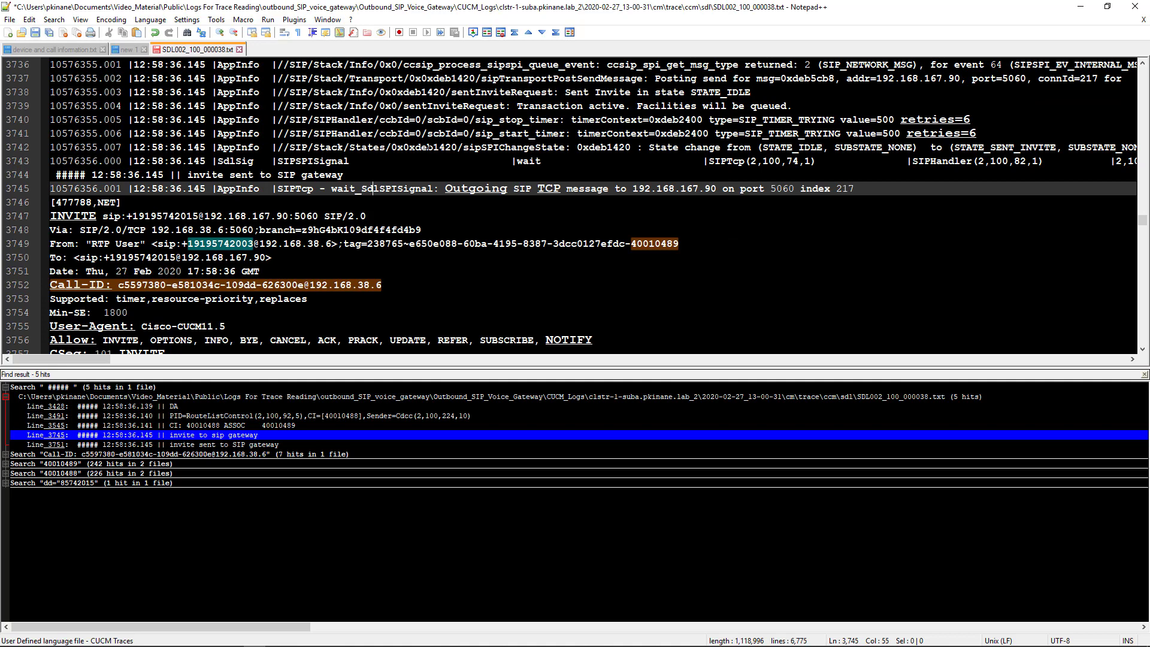
click(37, 35)
click(313, 119)
scroll(313, 119, down, 1)
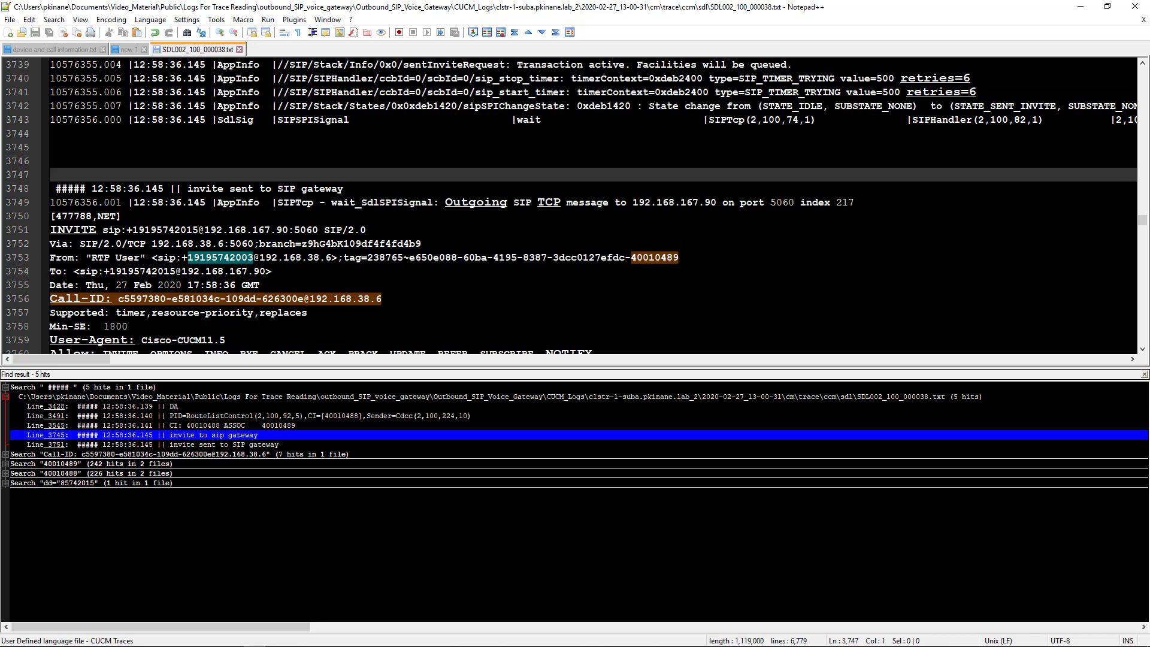
- Switch to File Explorer, go up to the Outbound_SIP_Voice_Gateway folder, and select gateway_debugs.log
key(alt+Tab)
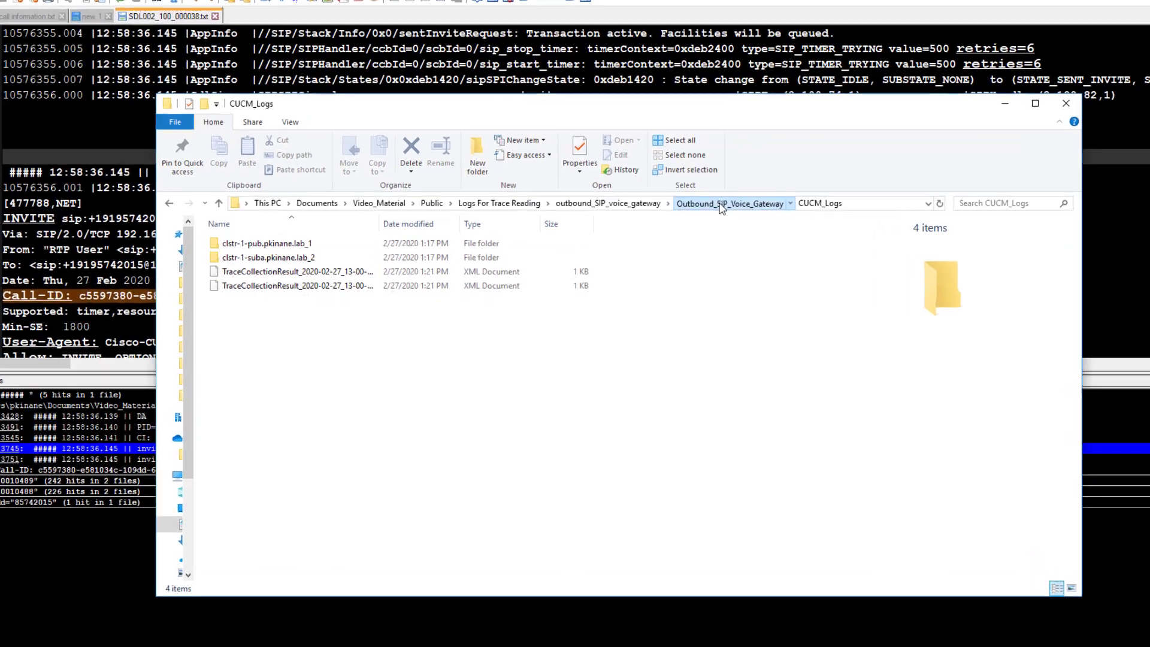
click(690, 217)
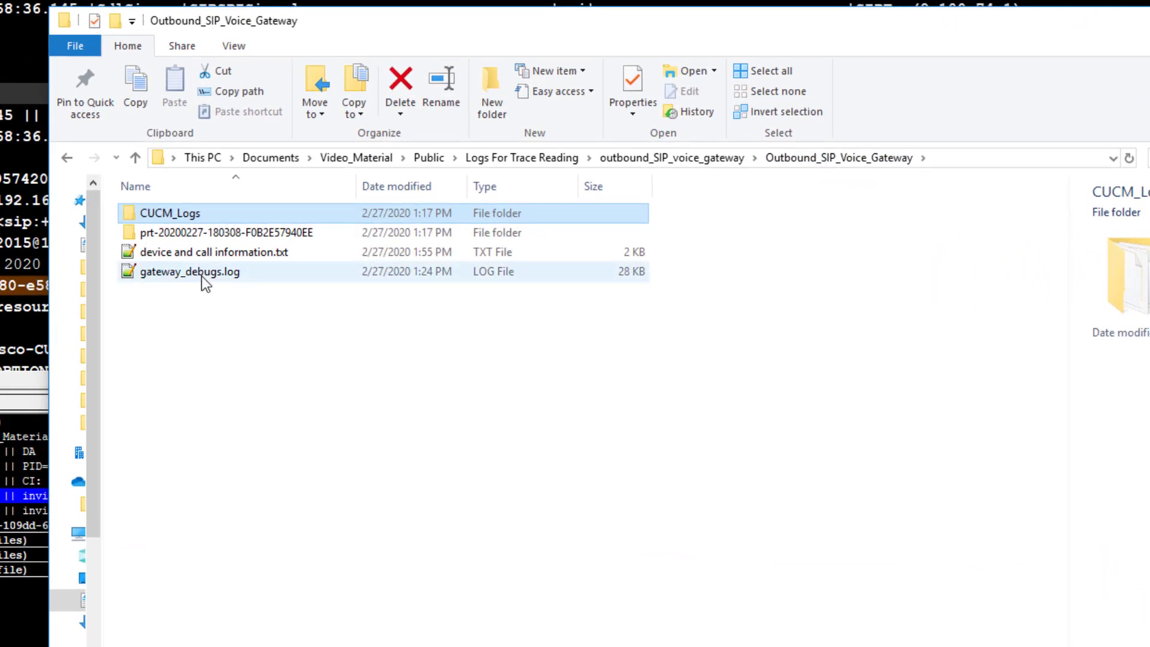
click(202, 277)
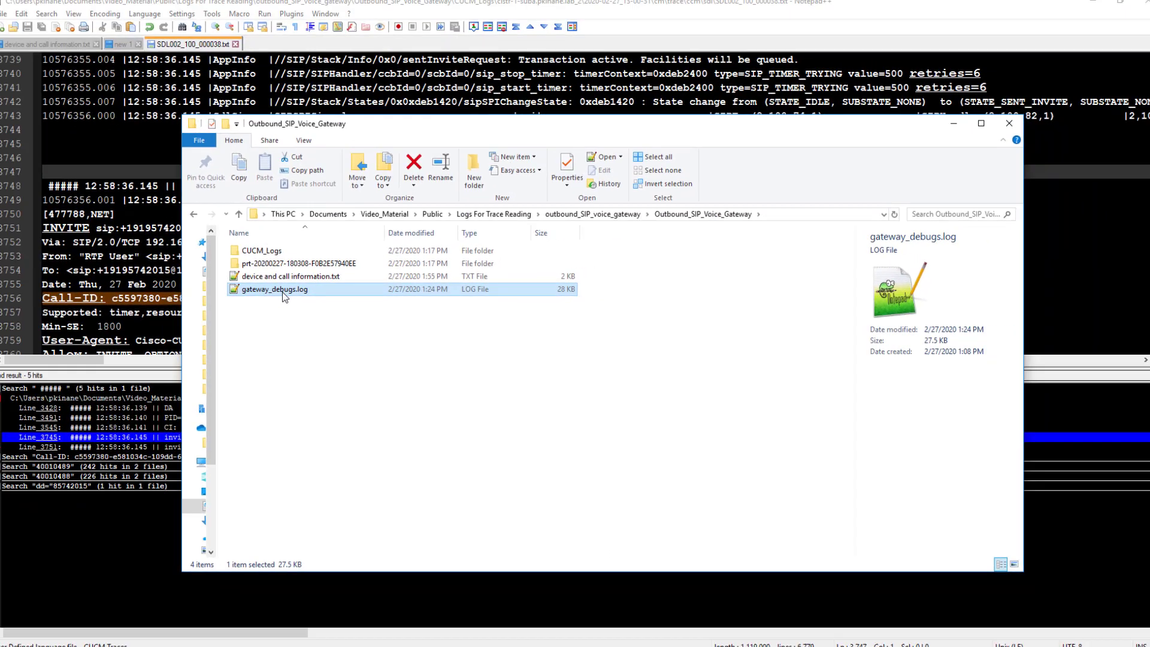
- Open gateway_debugs.log, return to the SDL002_100_000038.txt trace, and copy the Call-ID line from the outgoing INVITE
double_click(201, 274)
click(210, 50)
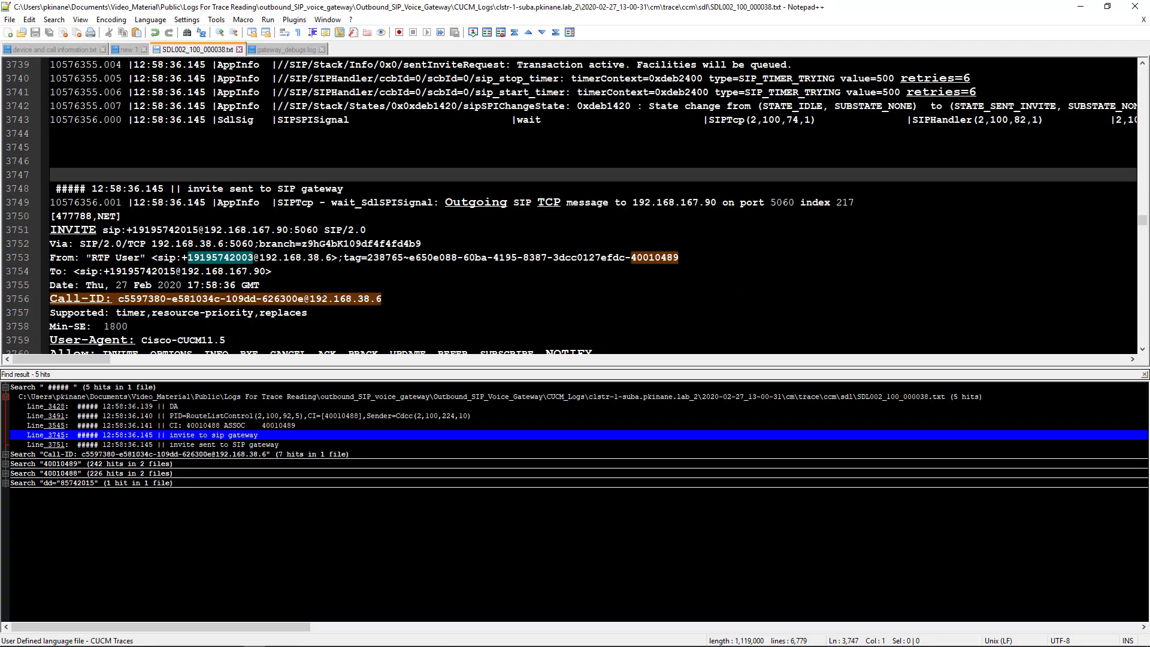
drag(382, 298, 31, 302)
key(ctrl+c)
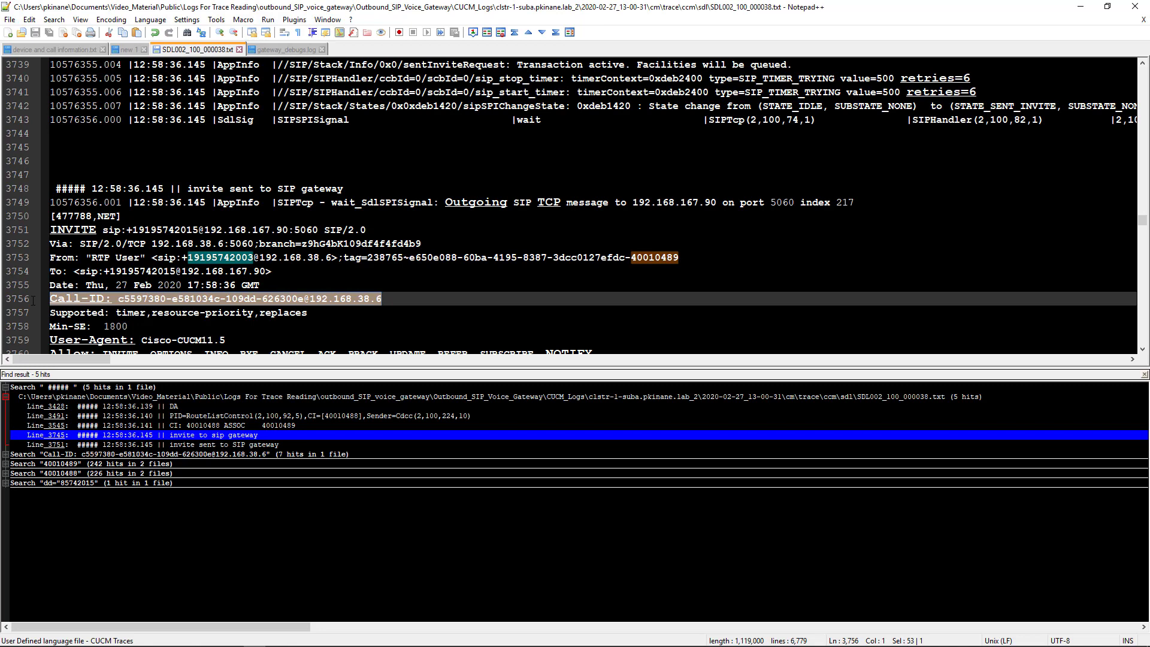
right_click(87, 299)
click(128, 317)
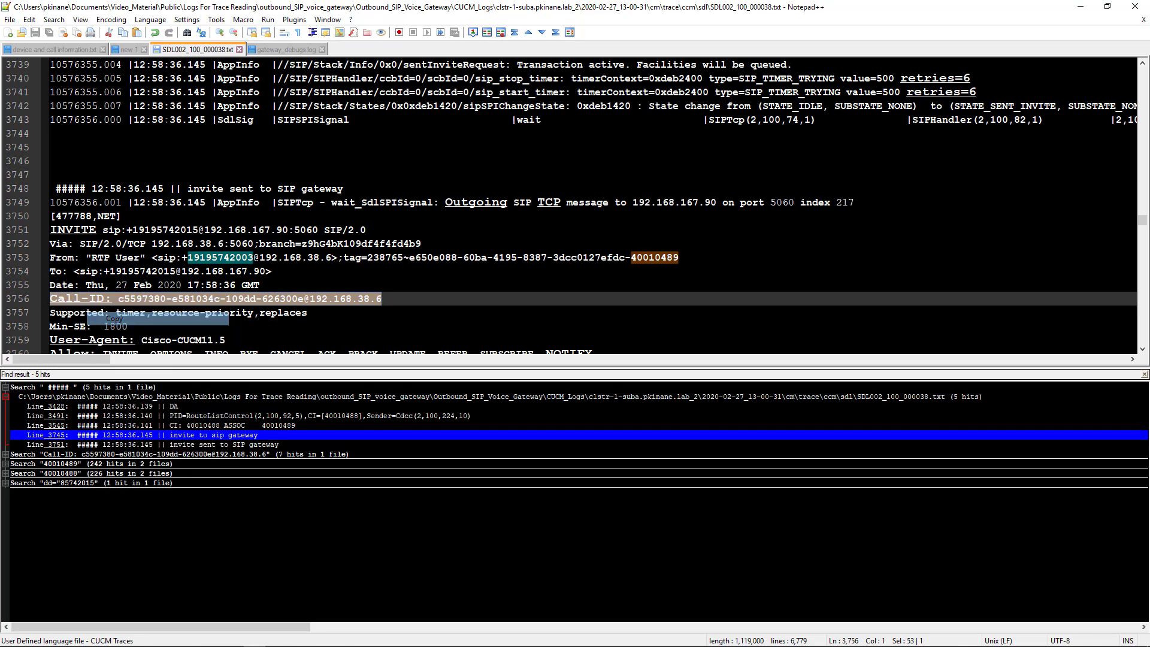
- In device and call information.txt, draw a six-line vertical branch of "|" characters beneath the SIP leg between CUCM and Voice Gateway
click(59, 53)
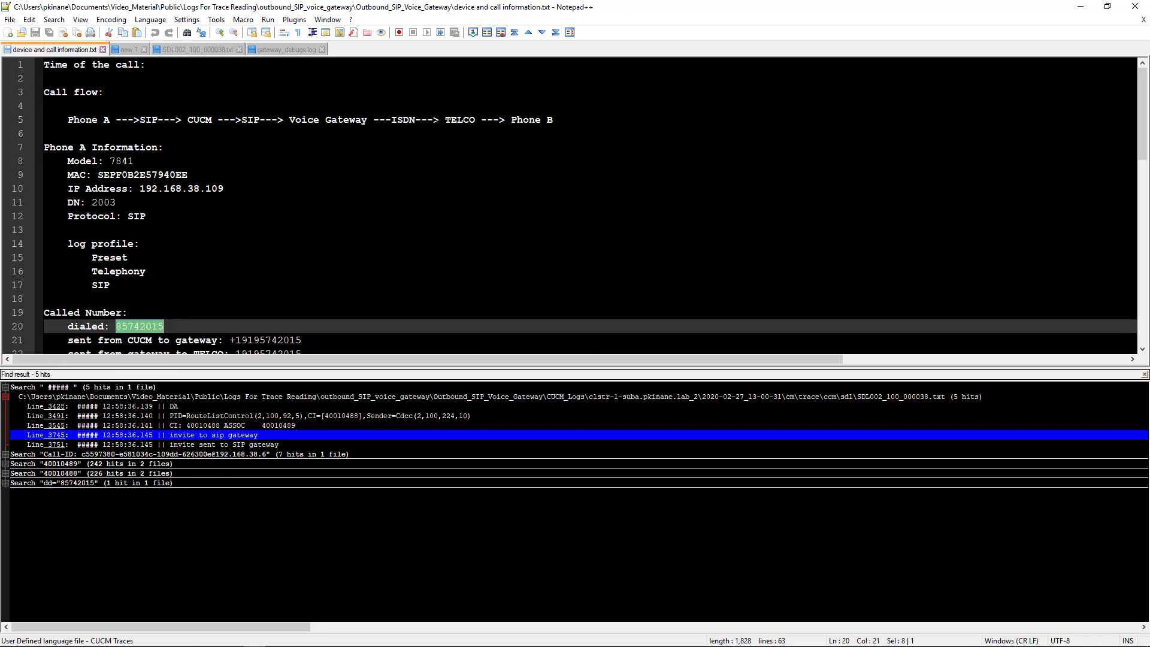
click(253, 120)
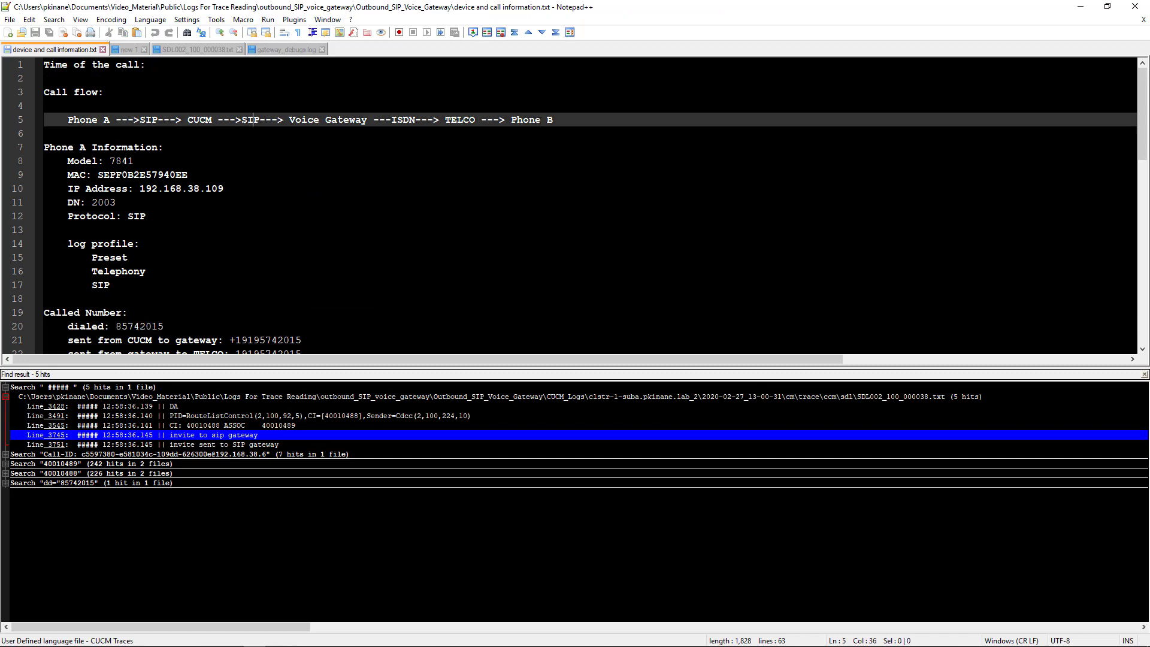
key(Return)
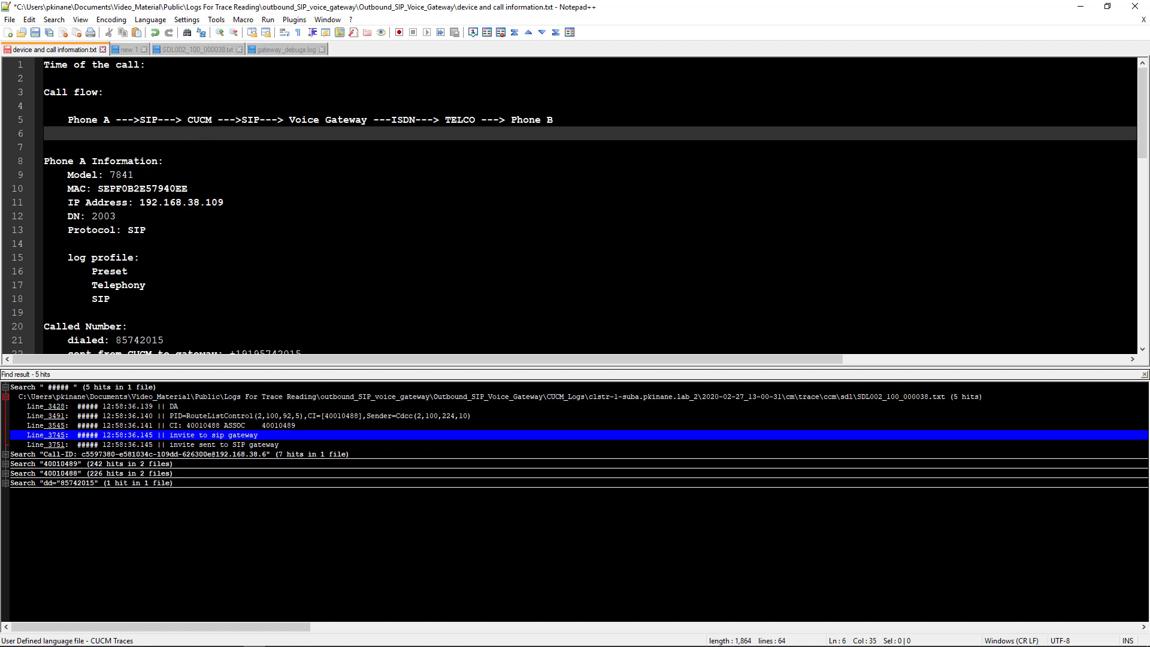
text(|)
key(Return)
key(Return)
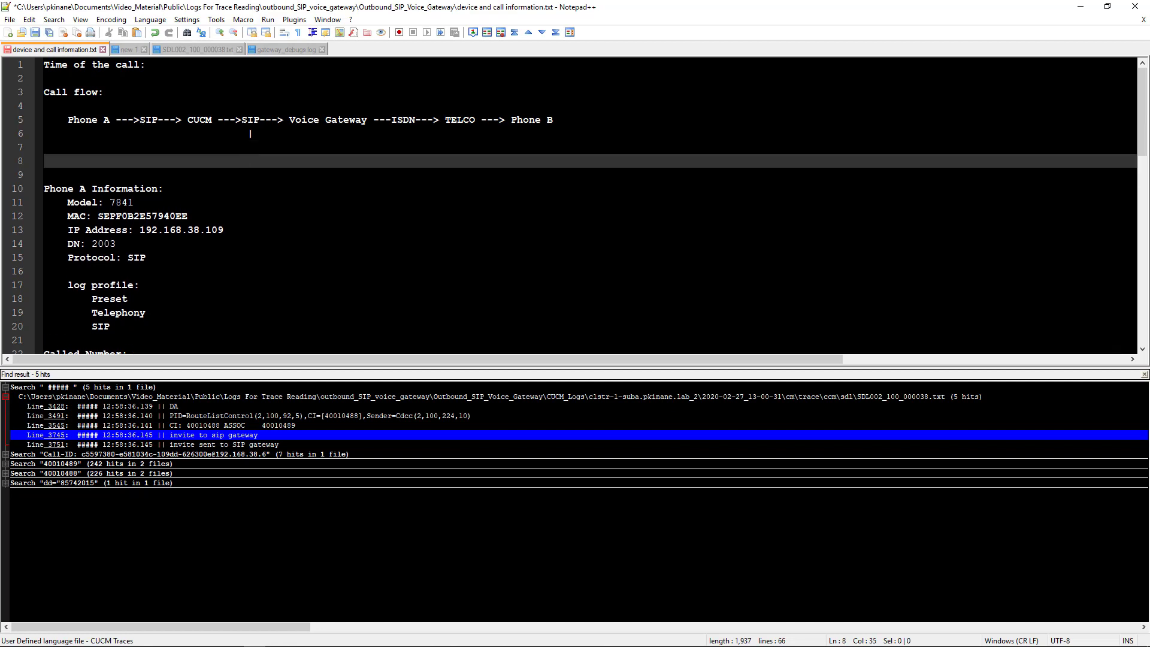
key(Return)
key(Return)
key(Return)
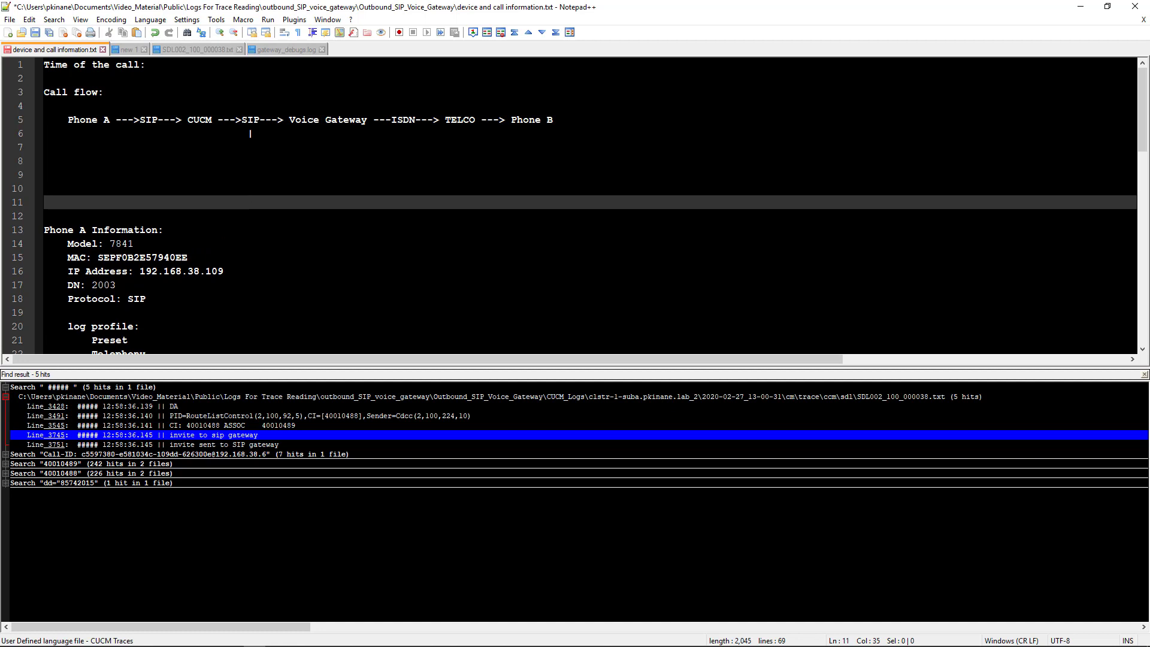
drag(251, 204, 251, 145)
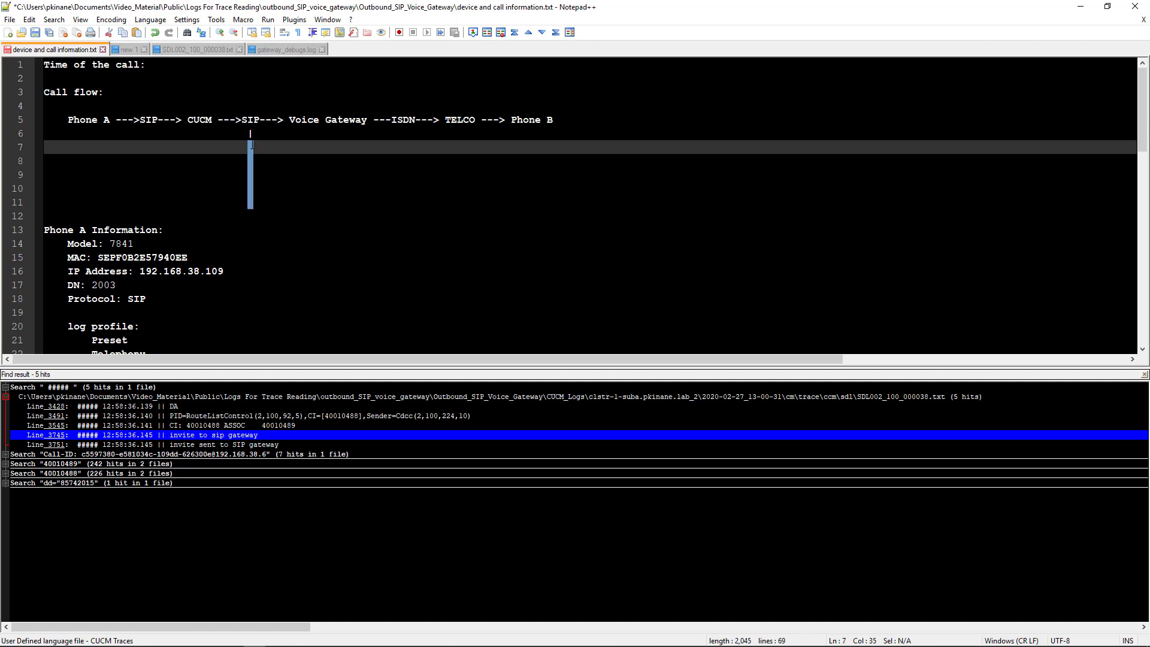
text(|)
click(251, 202)
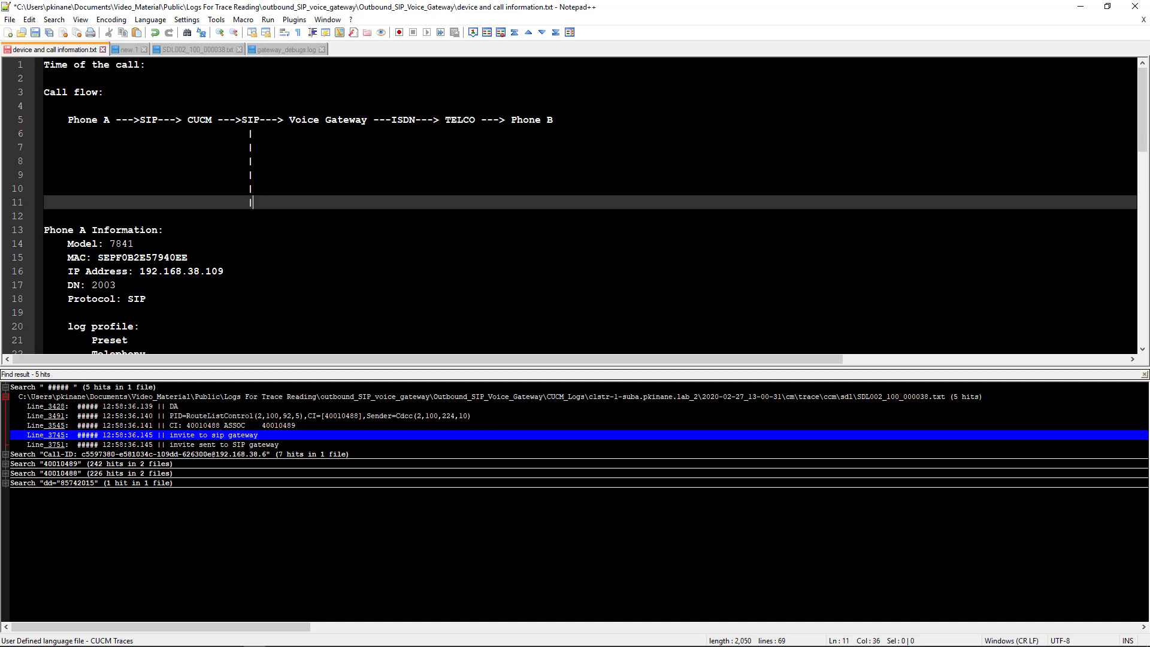
- End the vertical branch with "---" followed by the copied Call-ID line
text(---)
key(ctrl+v)
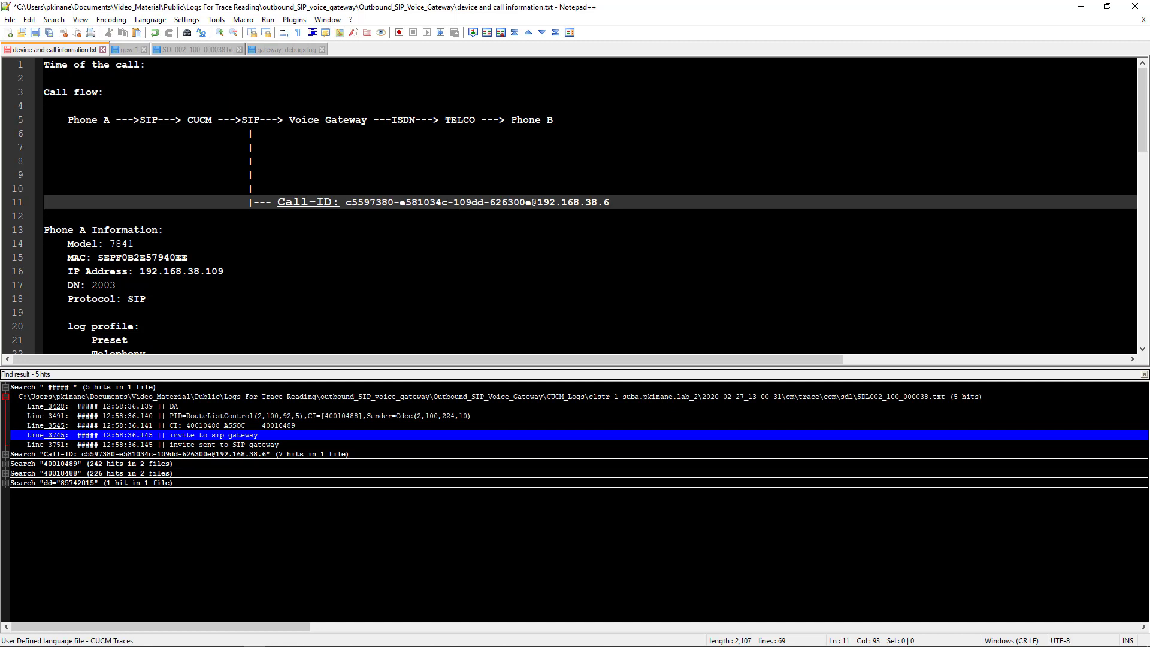
click(251, 160)
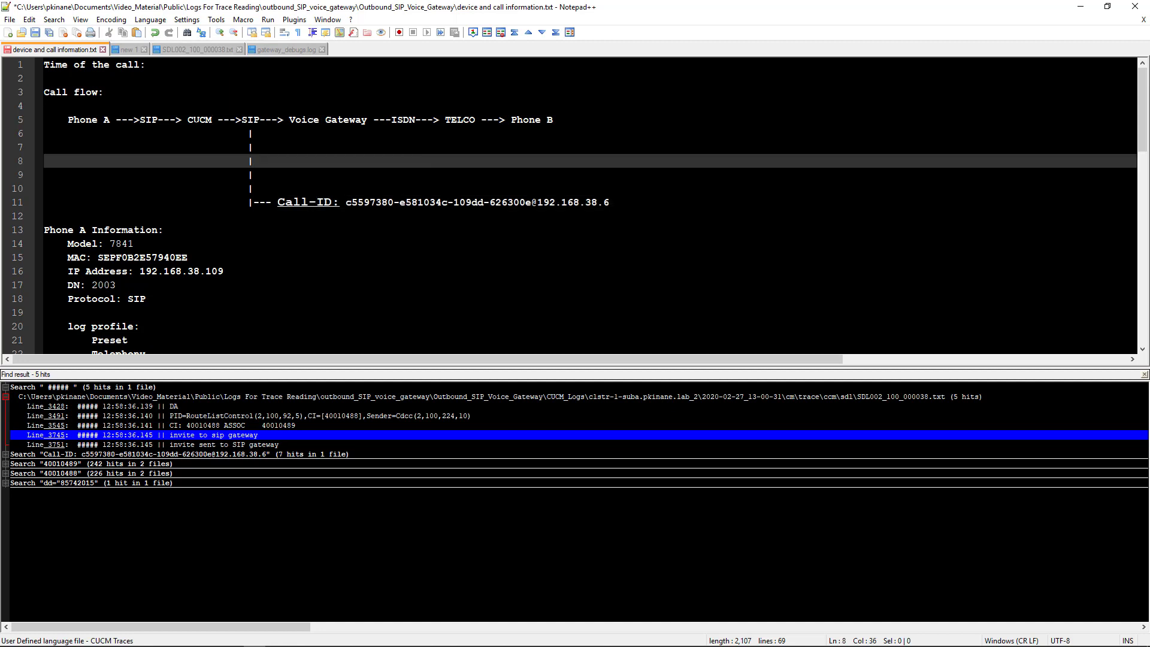
click(344, 120)
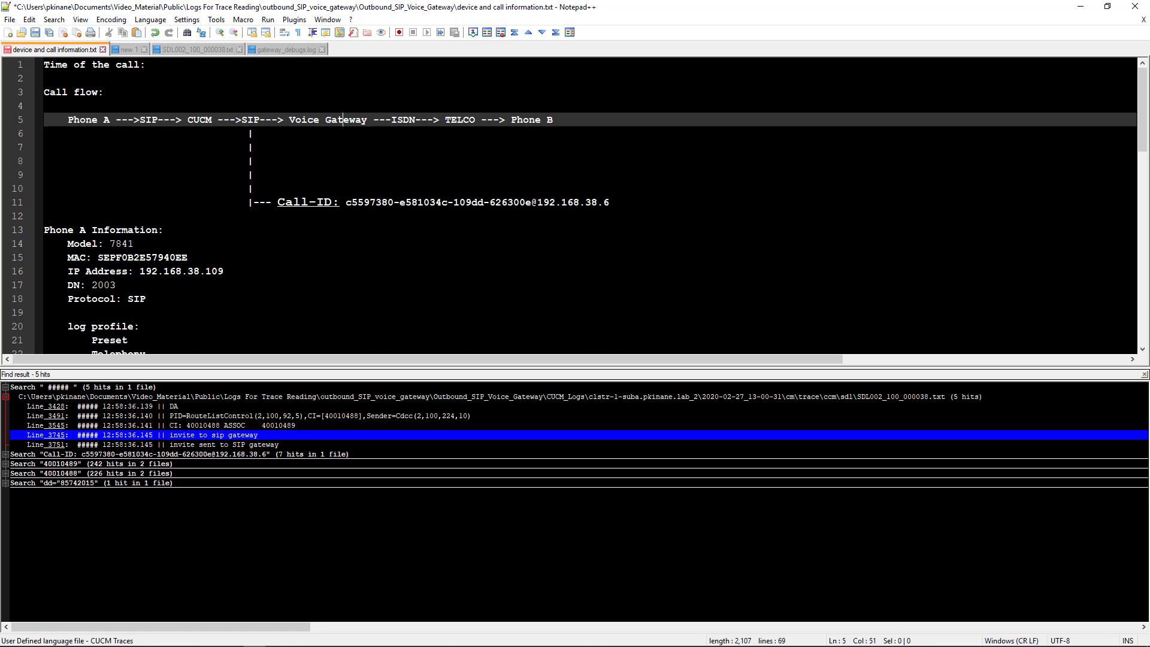
click(282, 50)
click(338, 138)
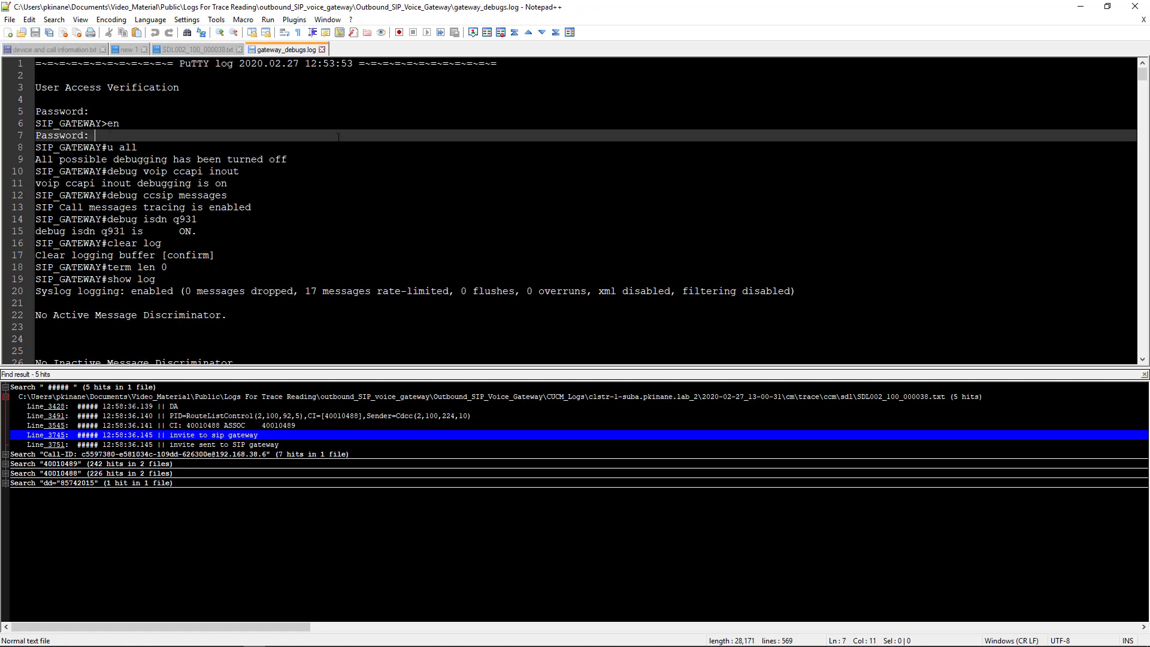
key(ctrl+f)
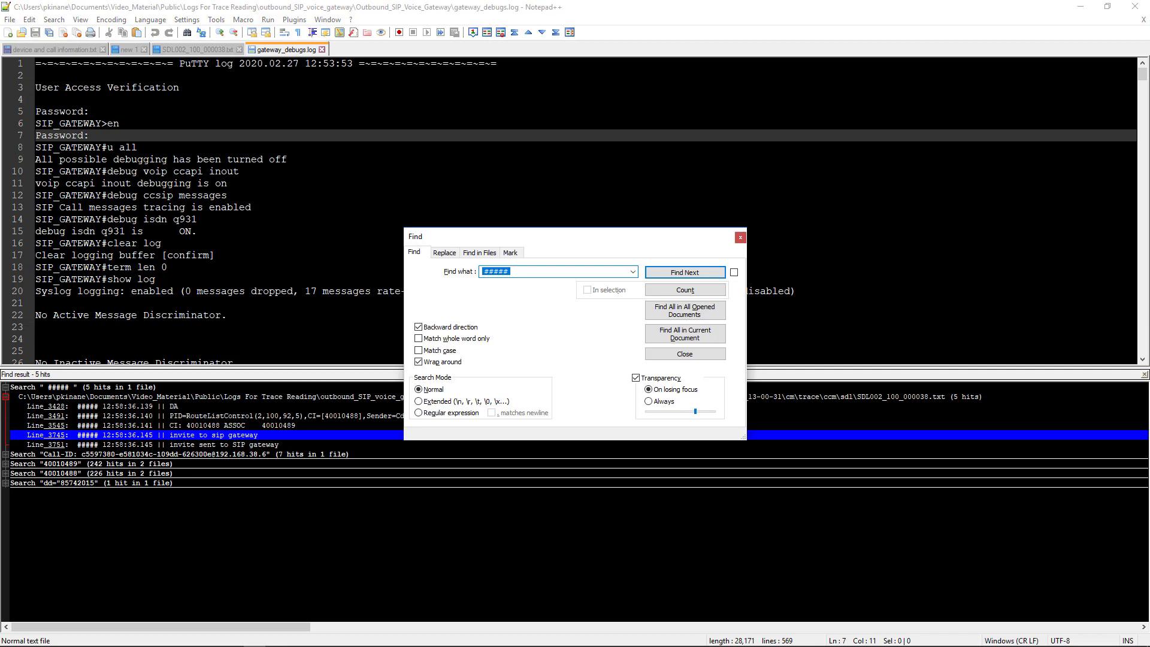
key(ctrl+v)
click(696, 273)
click(299, 206)
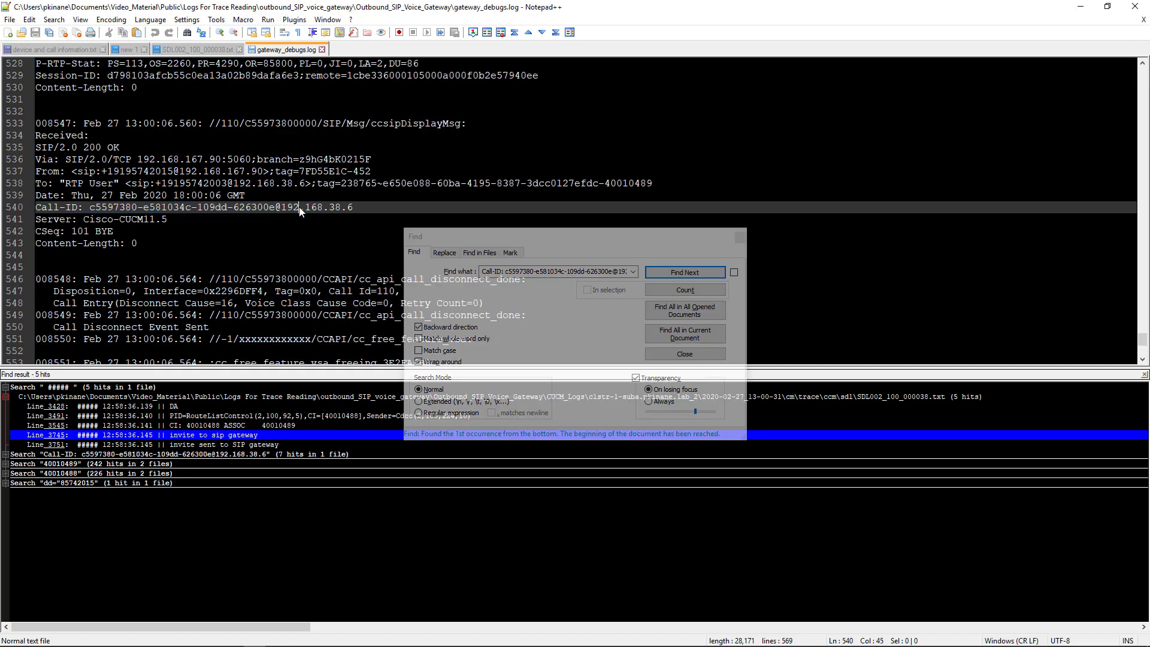
click(410, 228)
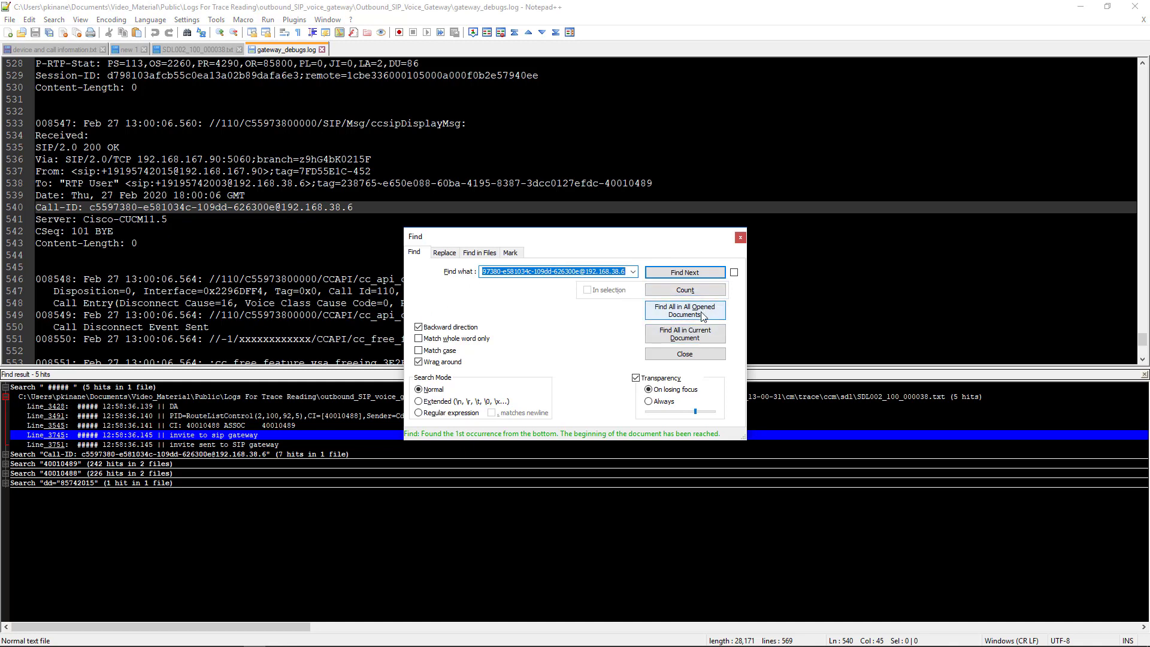
click(700, 338)
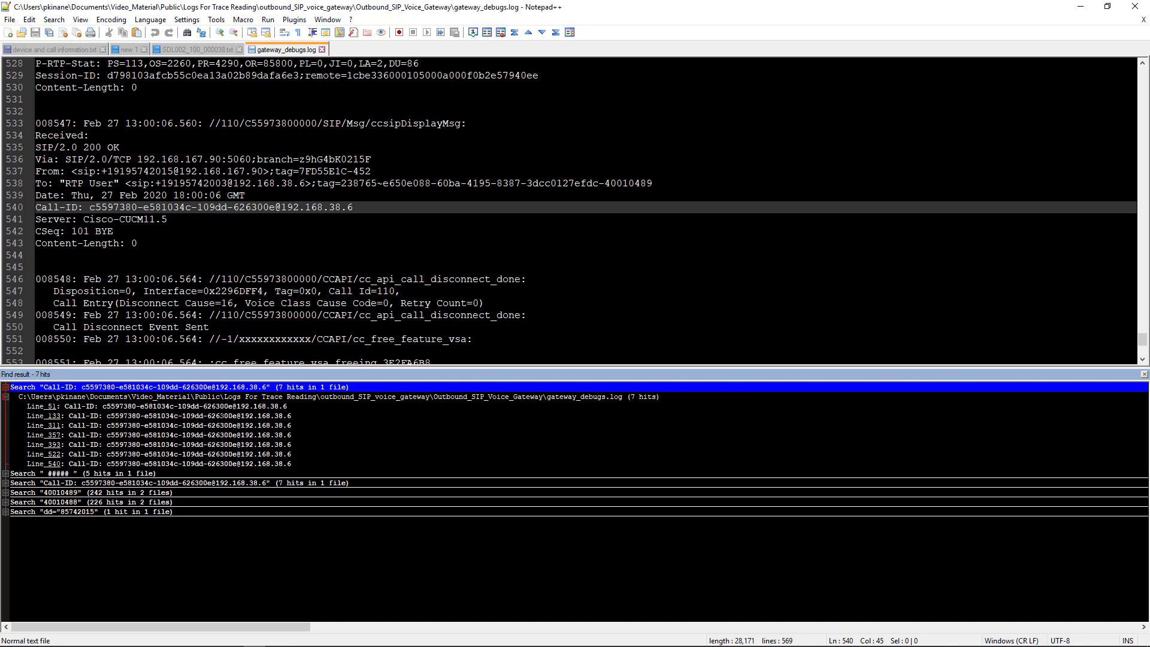
- Go to the first Call-ID hit, in the received INVITE, and mark all occurrences of that Call-ID line with a highlight style
double_click(192, 406)
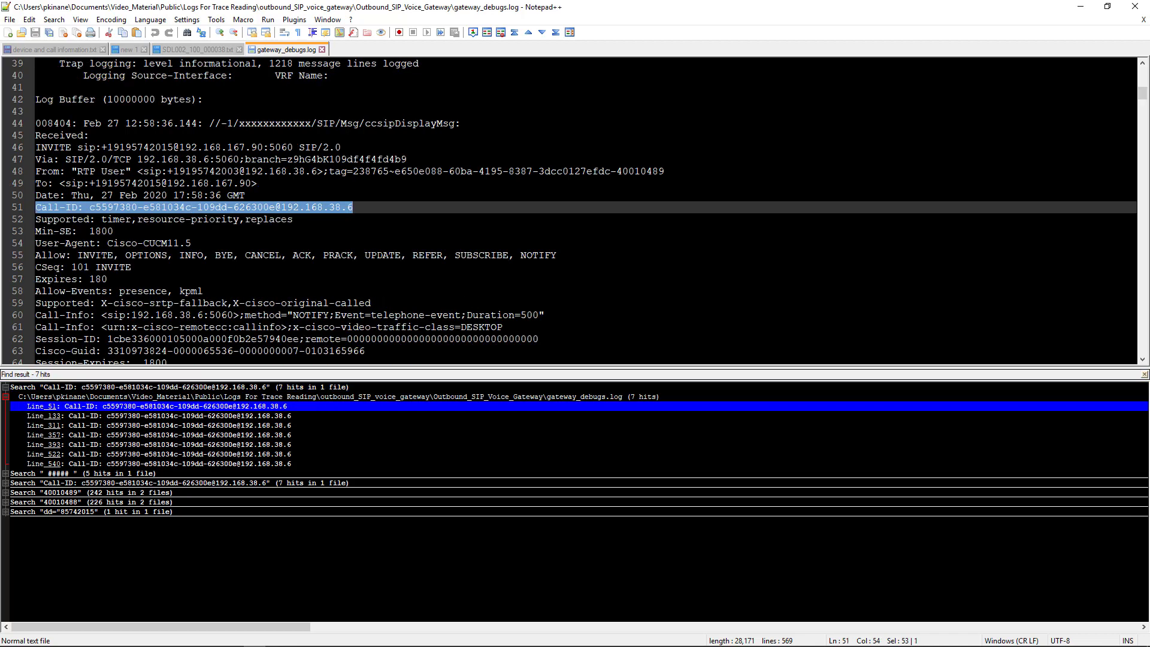
double_click(49, 135)
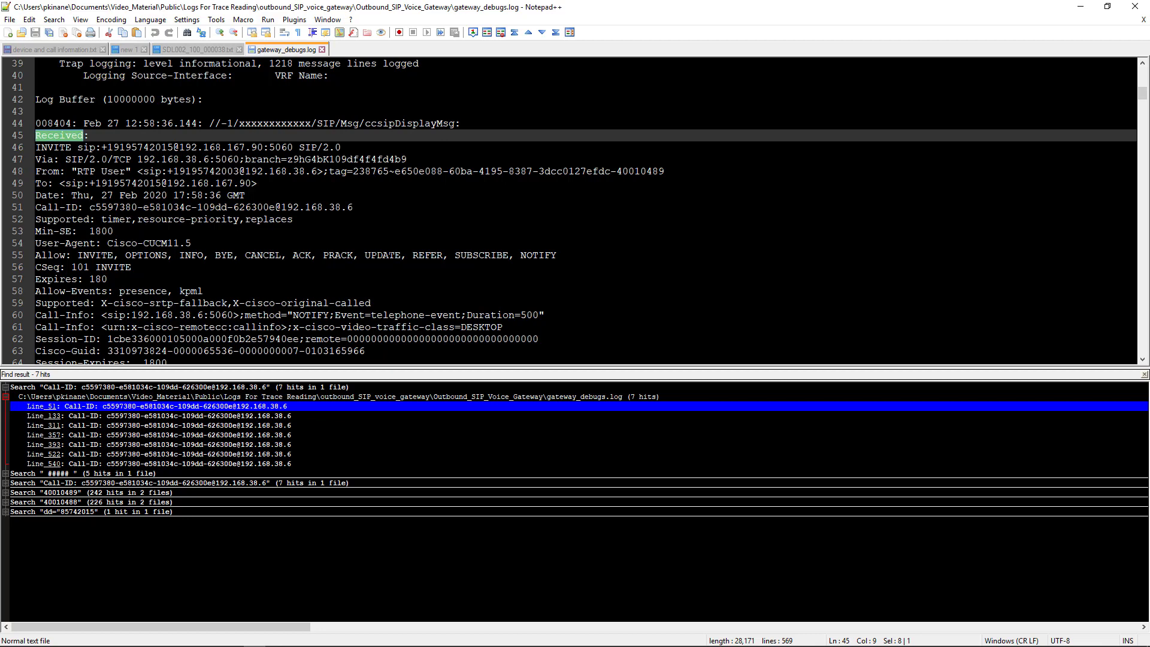
drag(353, 207, 35, 207)
right_click(60, 212)
mouse_move(132, 304)
click(245, 301)
click(307, 219)
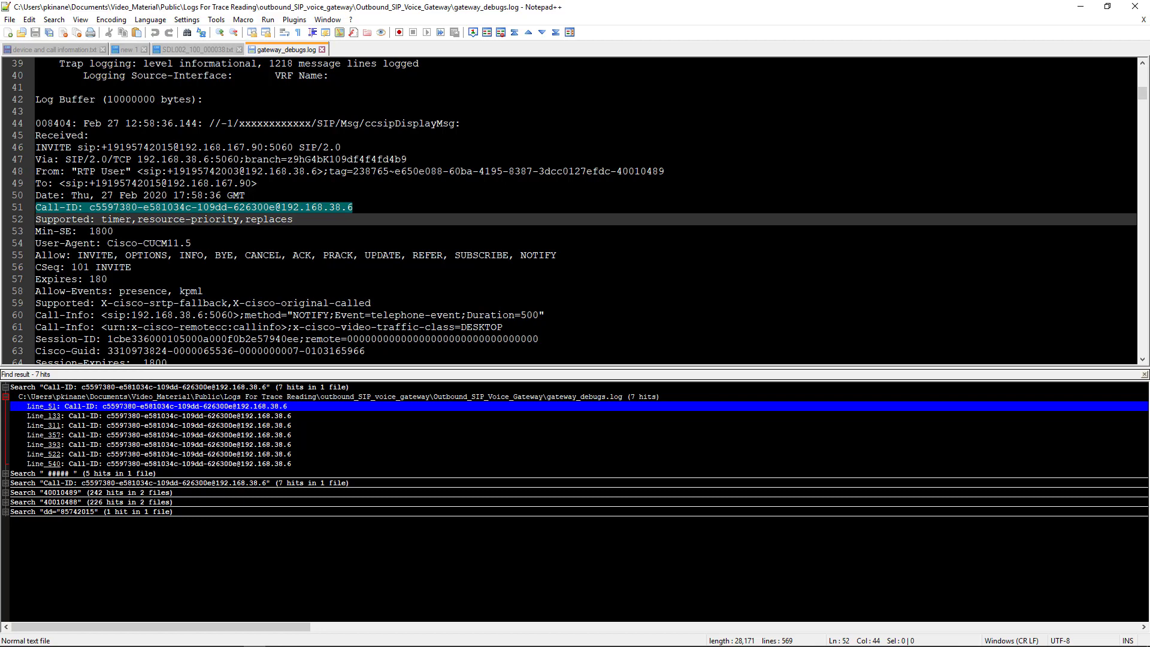
- Step through the remaining Call-ID hits from line 133 to line 540, checking each SIP message and whether it was sent or received
double_click(180, 415)
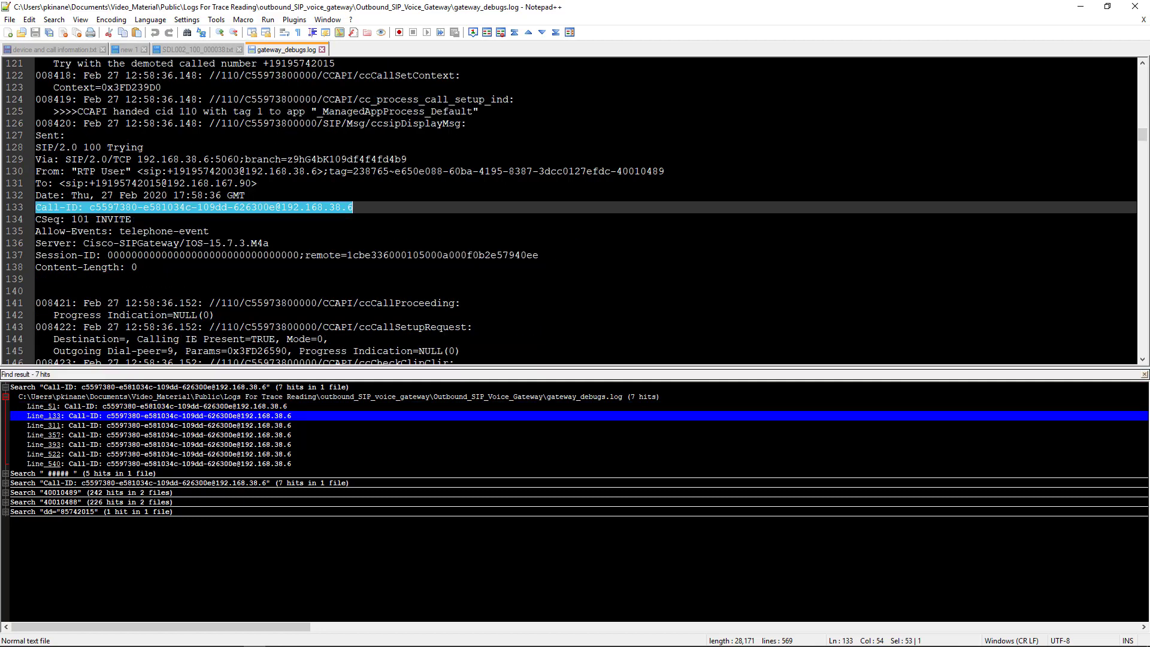
double_click(206, 425)
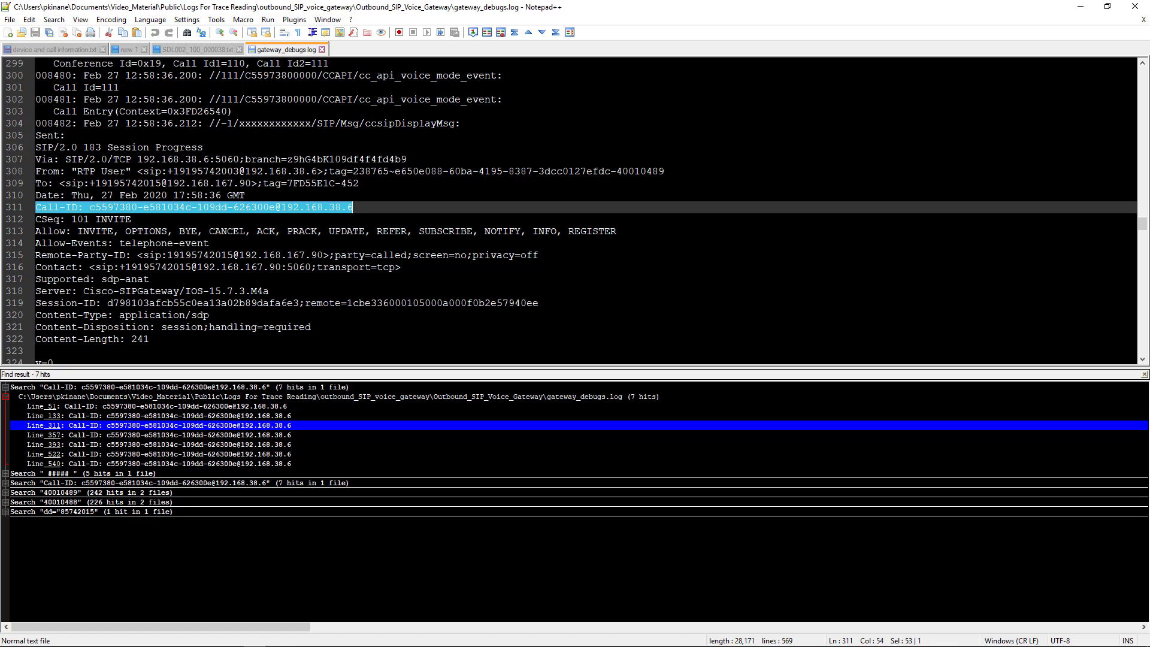
double_click(205, 435)
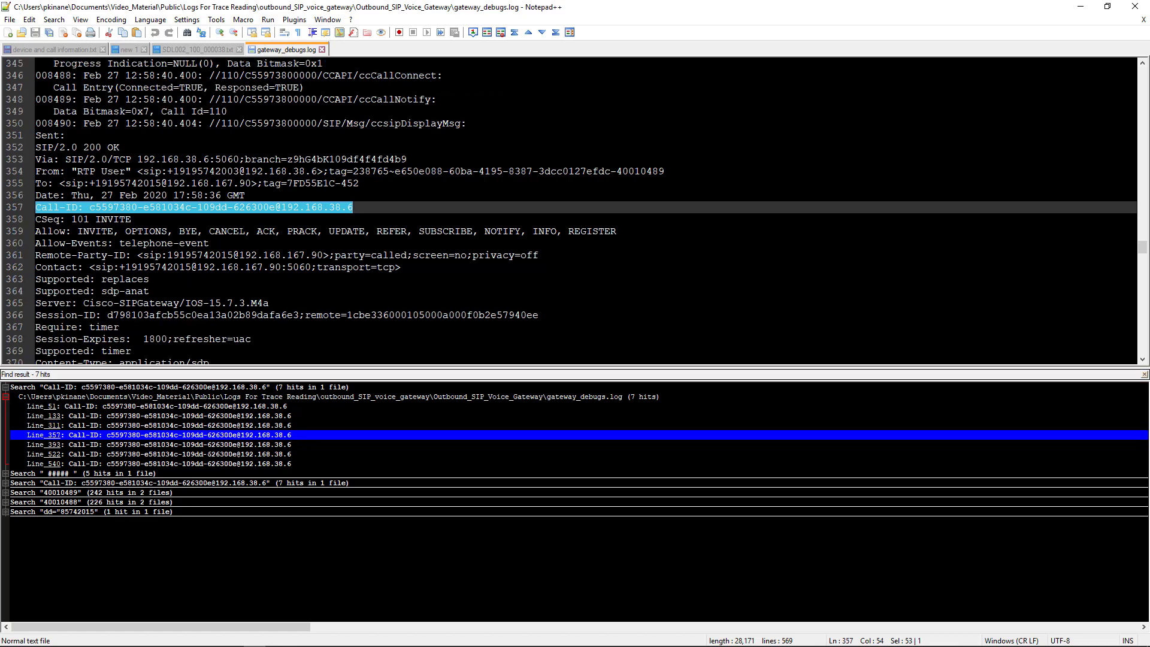
double_click(206, 444)
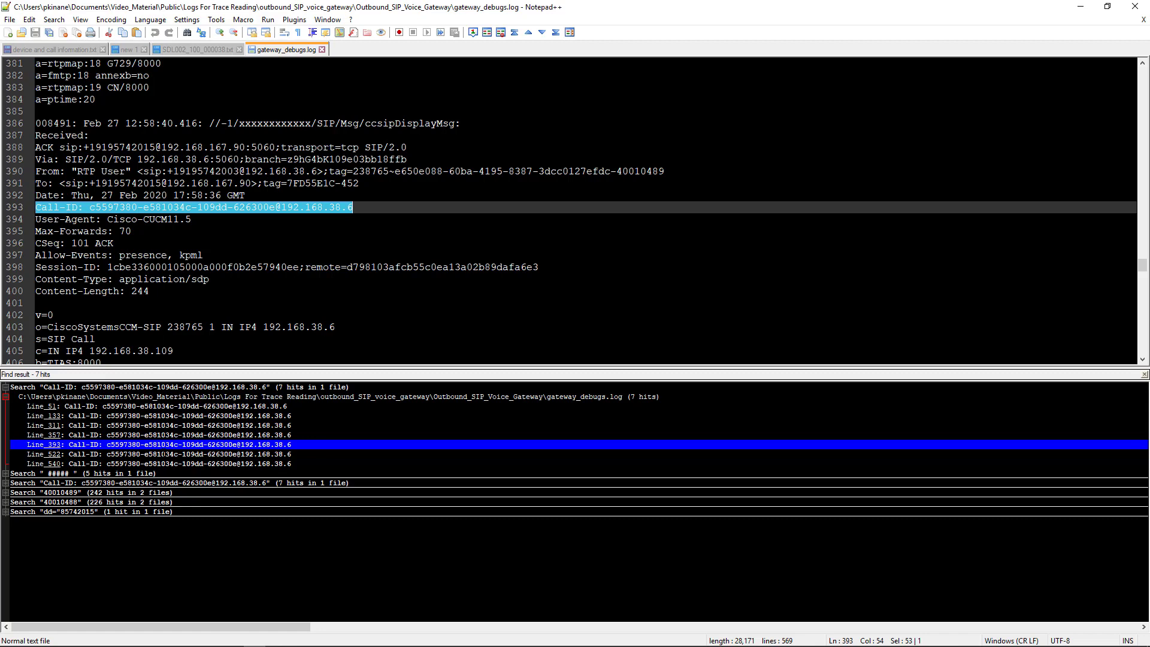
key(F4)
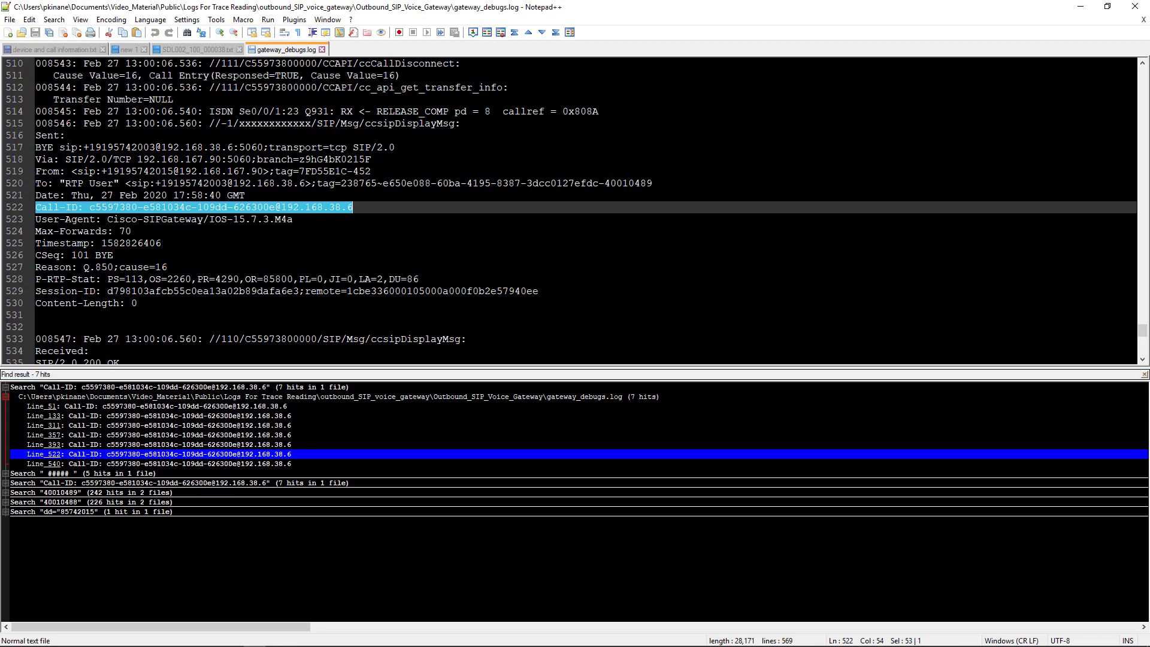
drag(64, 135, 35, 135)
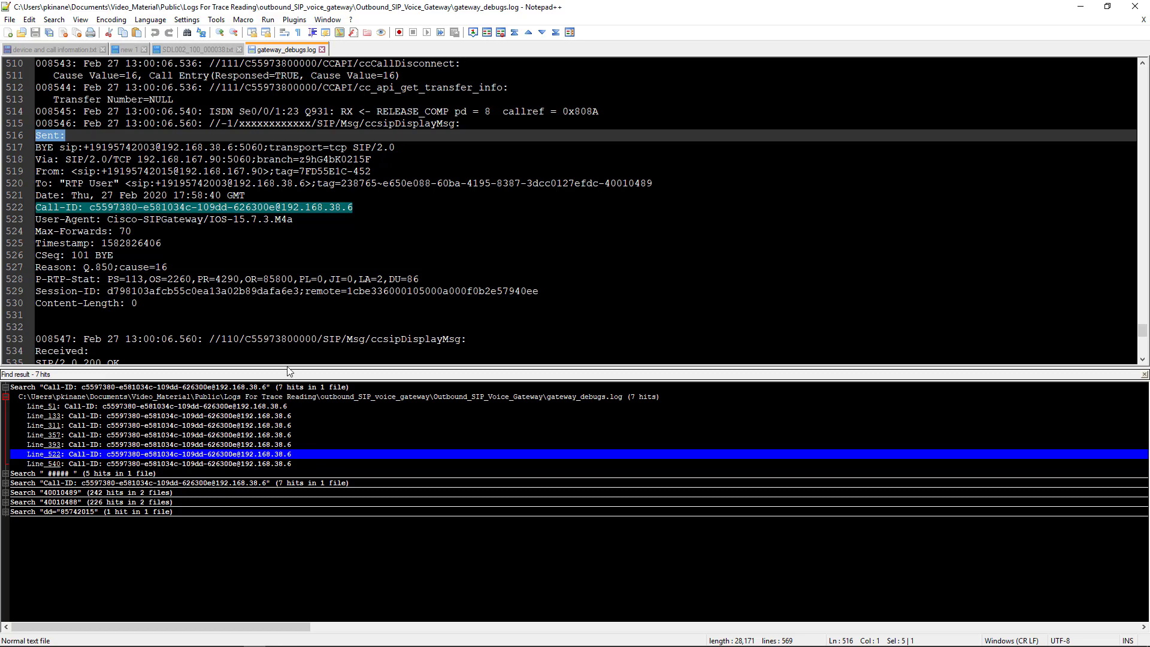
double_click(161, 463)
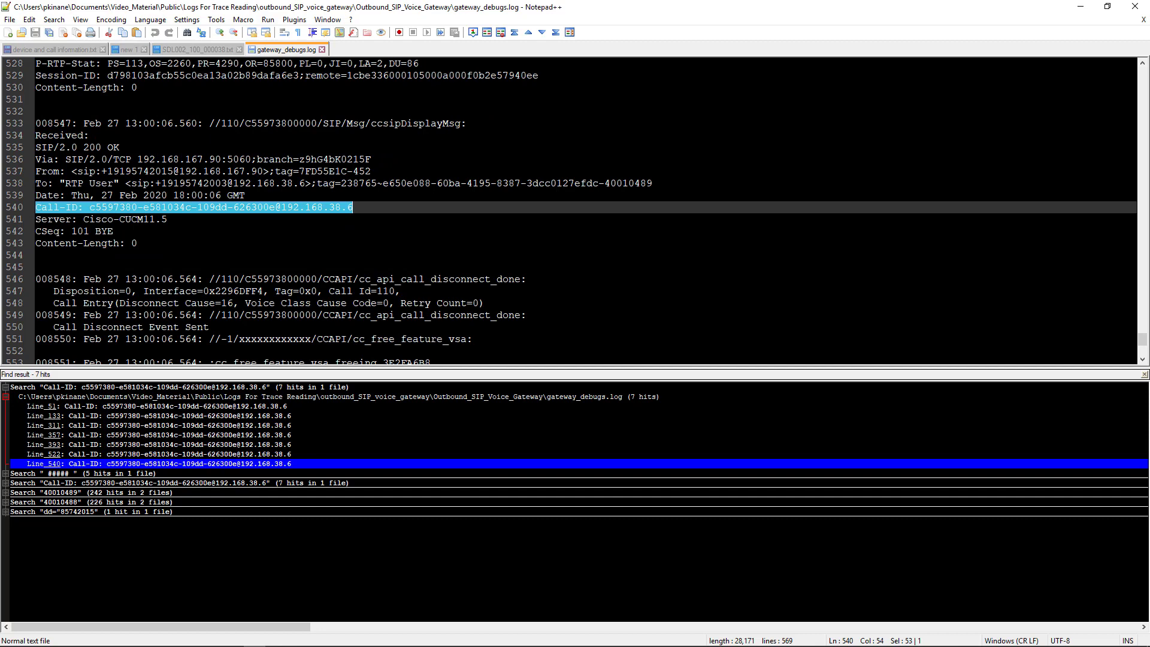
- Return to the received INVITE and insert a 12:58:36.144 marker above it reading "invite coming from CUCM to the gateway"
double_click(222, 406)
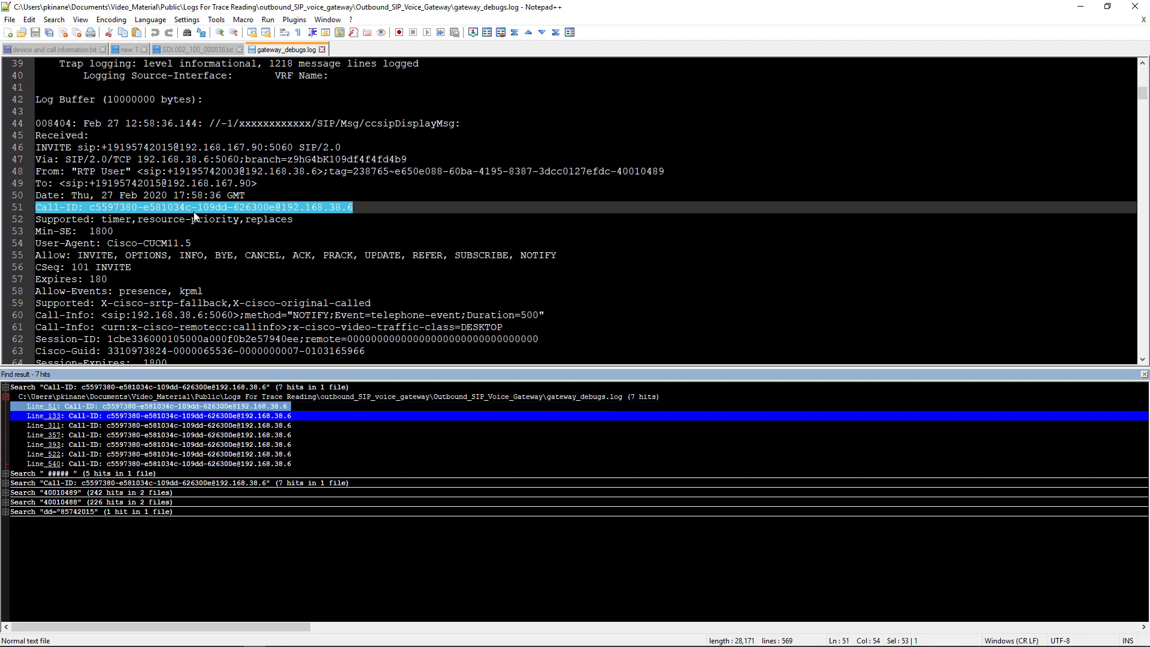
drag(125, 123, 197, 119)
key(ctrl+shift+p)
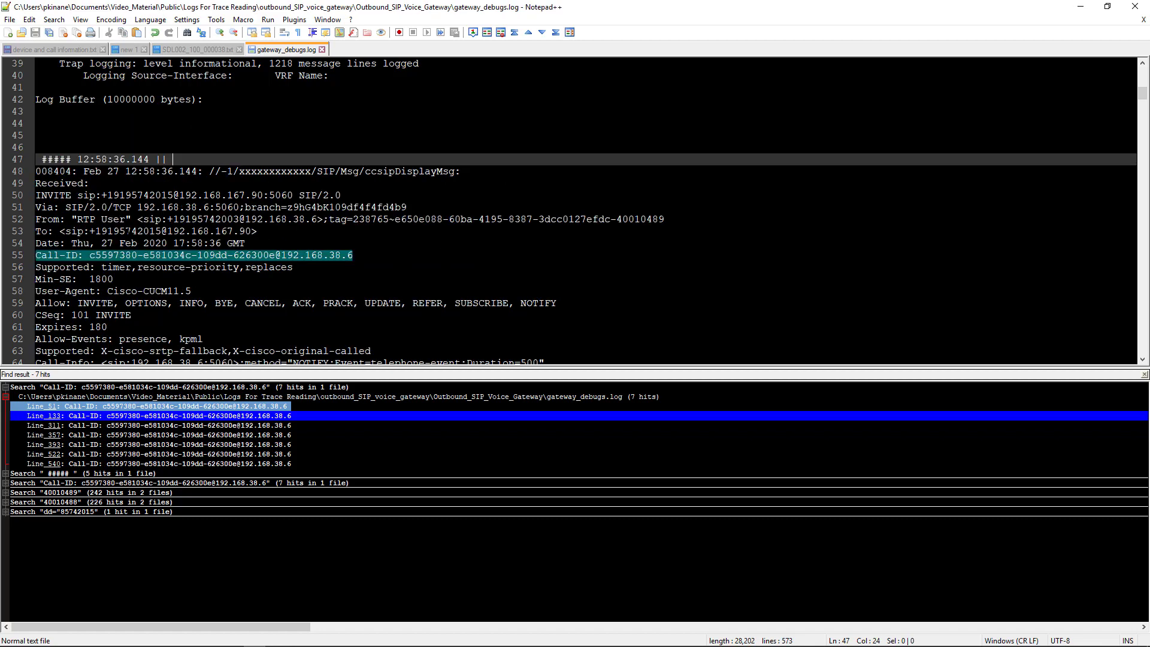
text(invite coming from CUCM to the gateway)
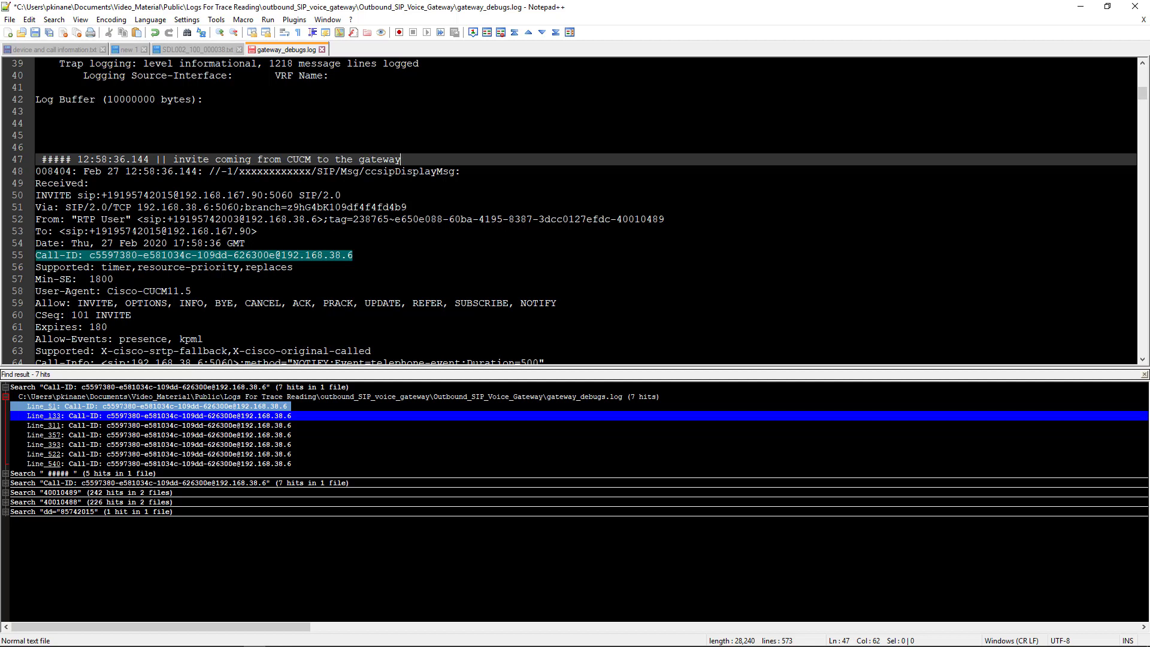
click(76, 183)
double_click(75, 183)
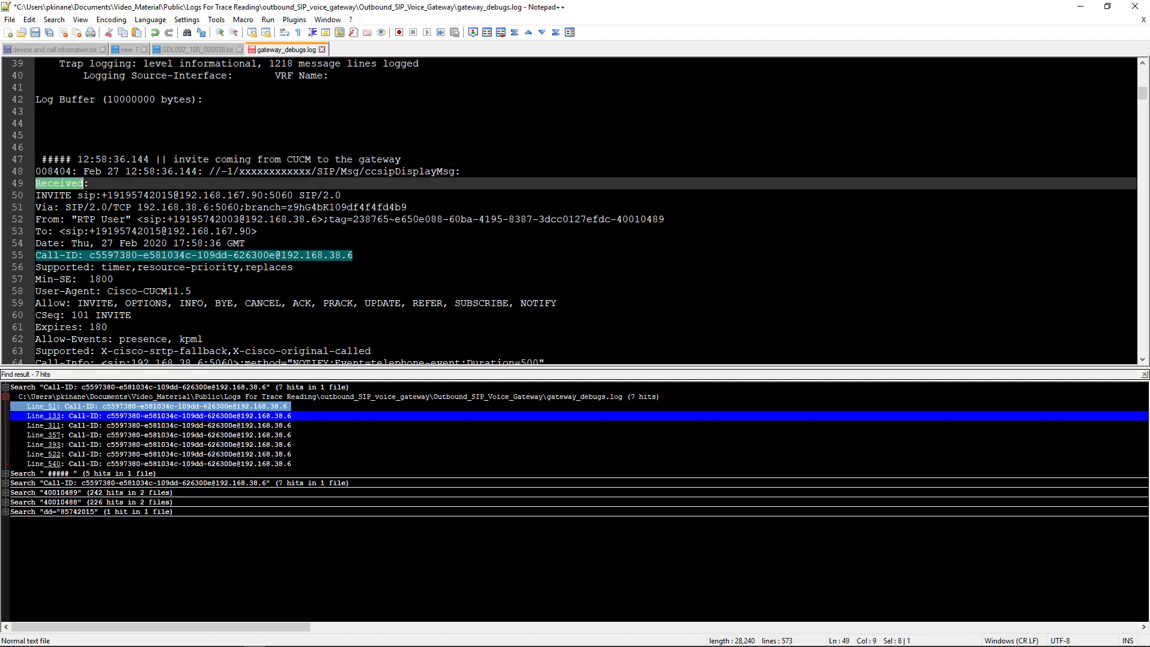
click(370, 206)
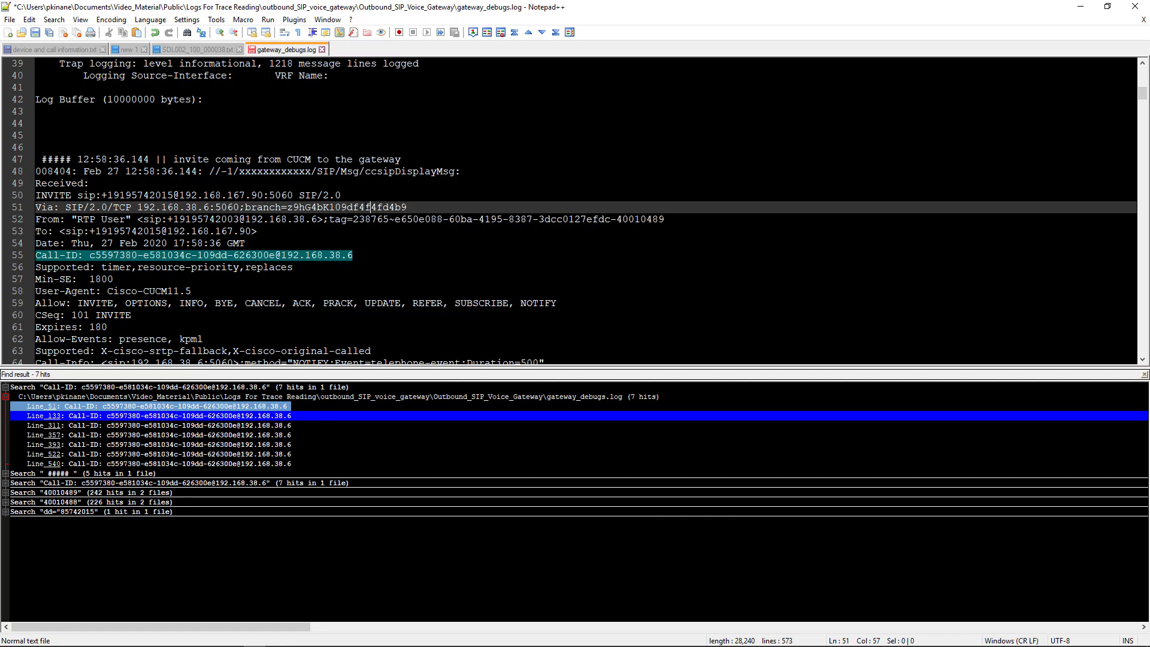
- In the cc_api_call_setup_ind_common entry 008406, mark every occurrence of the calling number's digits with the 1st style
scroll(370, 206, down, 10)
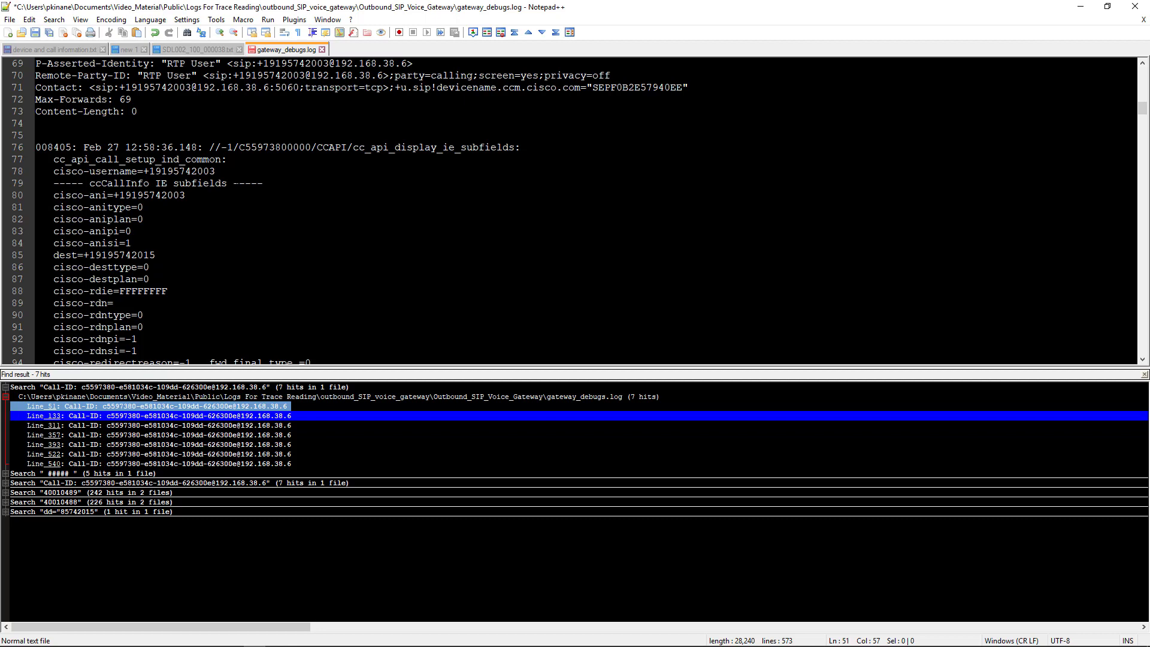
scroll(371, 207, down, 2)
scroll(371, 207, down, 2)
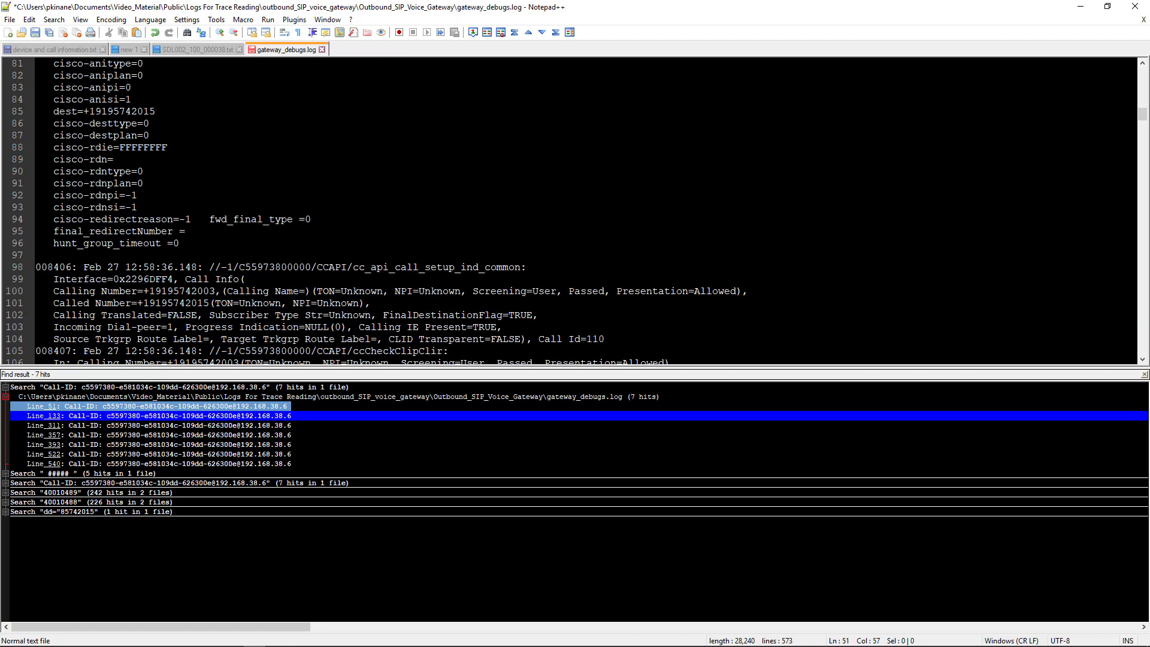
scroll(371, 207, up, 3)
scroll(371, 206, down, 7)
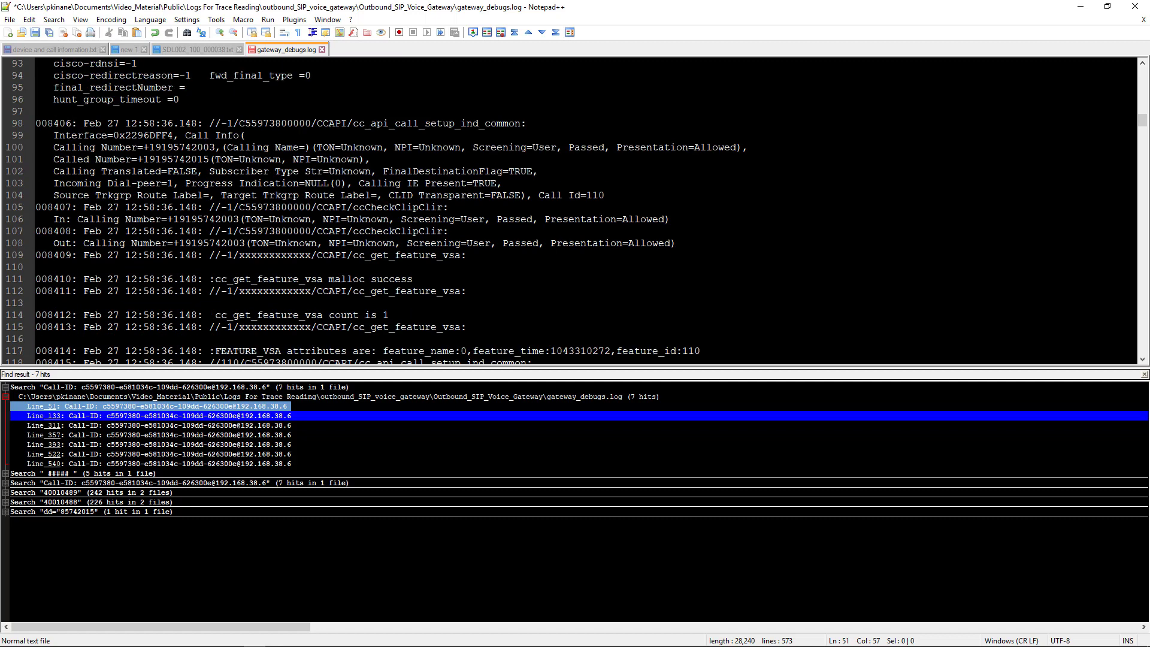
drag(143, 147, 215, 147)
drag(138, 159, 209, 160)
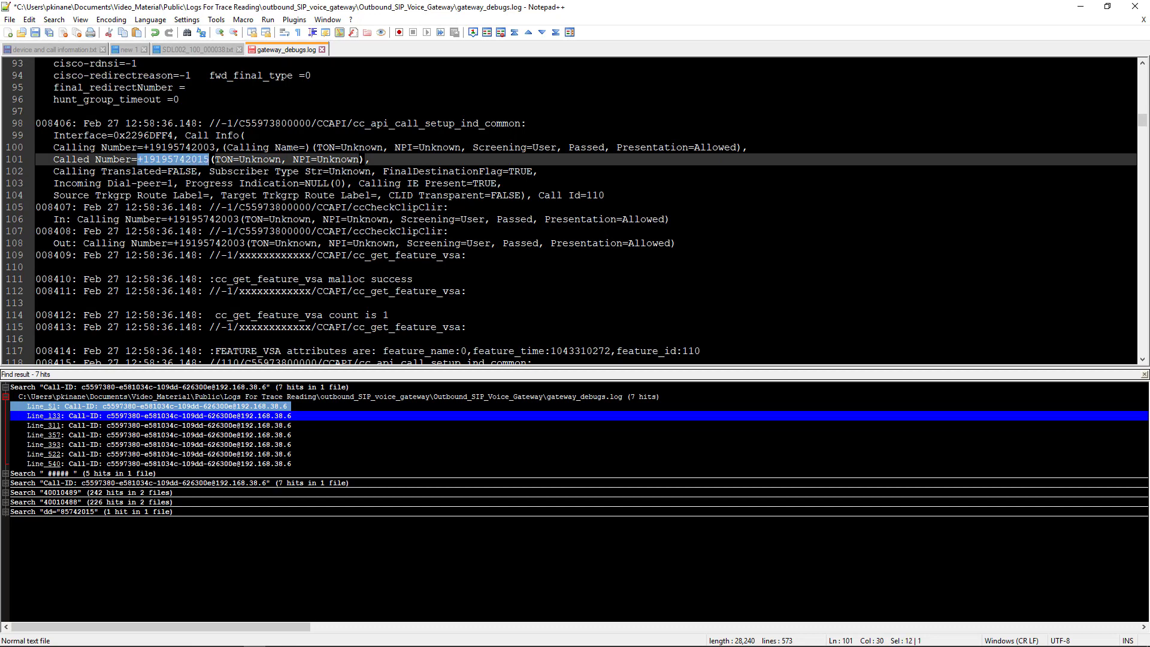
drag(149, 148, 215, 147)
right_click(174, 145)
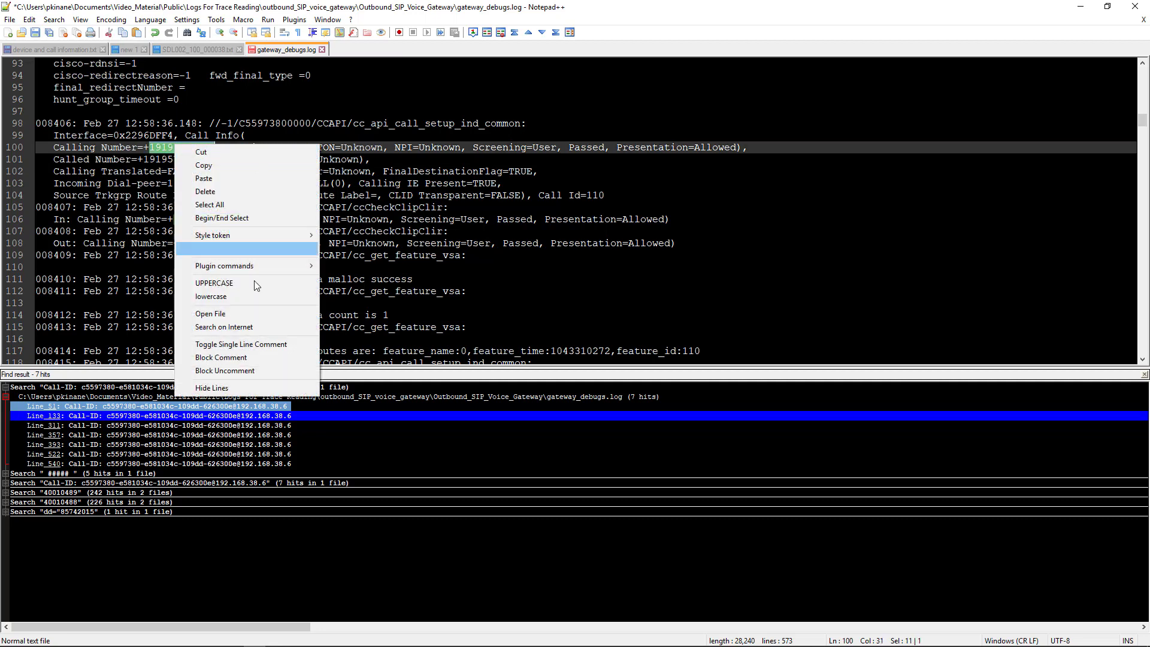
mouse_move(280, 235)
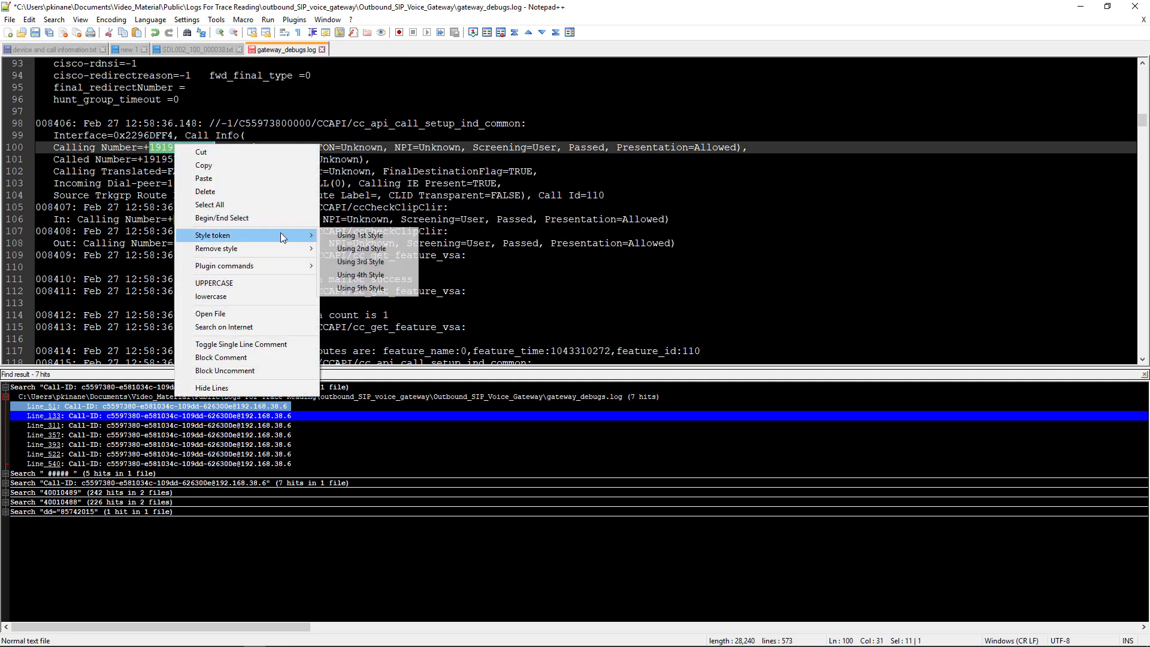
click(364, 234)
- Mark every occurrence of the called number's digits, taken from the line below the calling number, with the 2nd style
drag(143, 159, 209, 160)
right_click(190, 159)
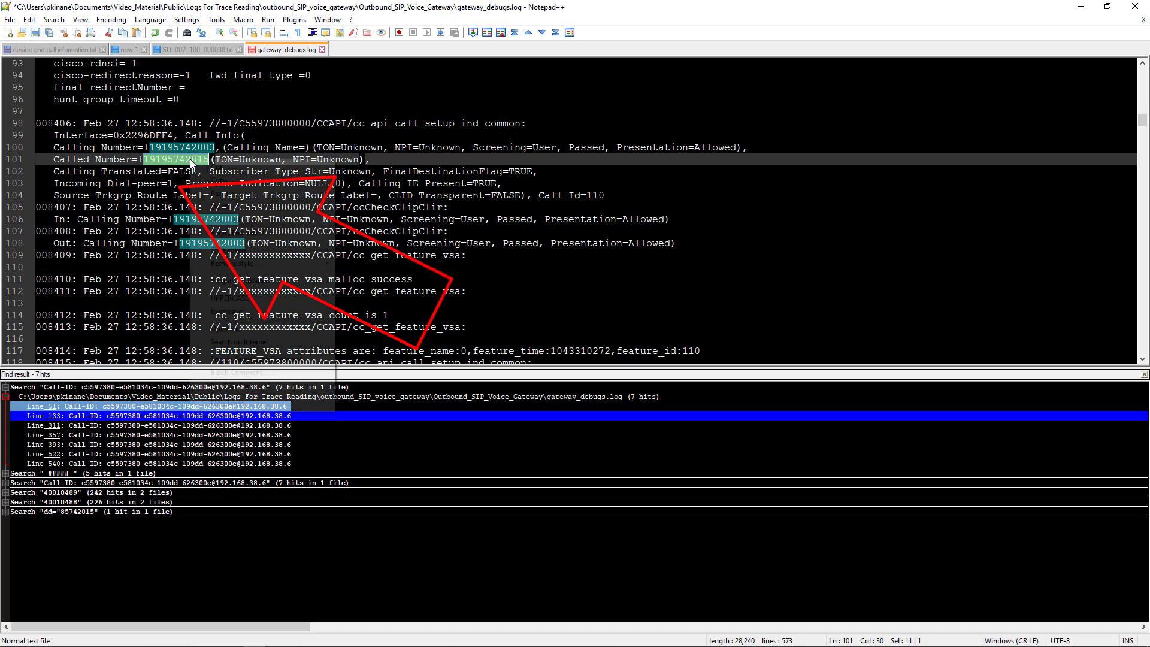
mouse_move(260, 250)
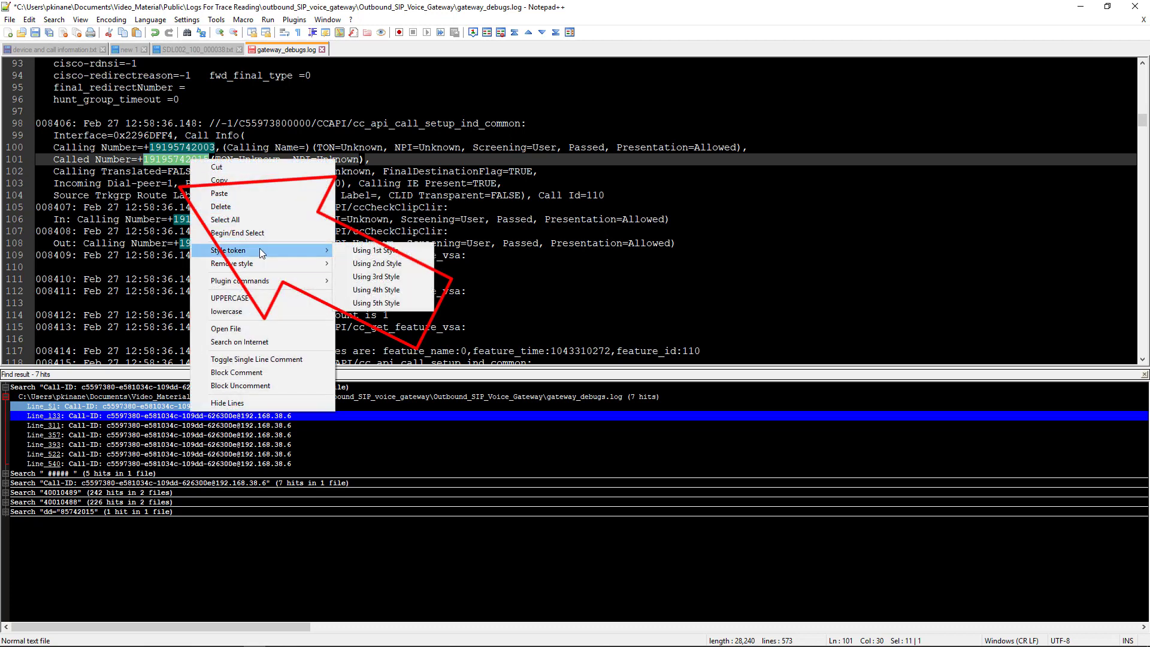
click(386, 266)
click(240, 195)
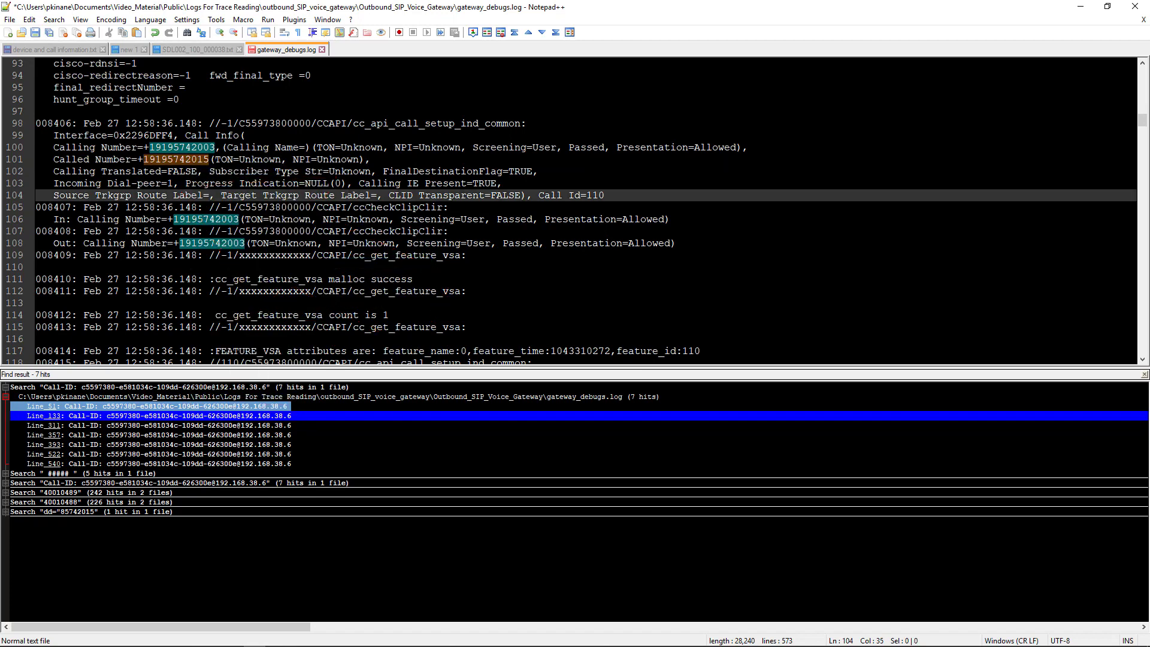
- Examine the CCAPI call setup entries up to the gateway's sent SIP 100 Trying, checking its status line and headers
scroll(239, 195, down, 5)
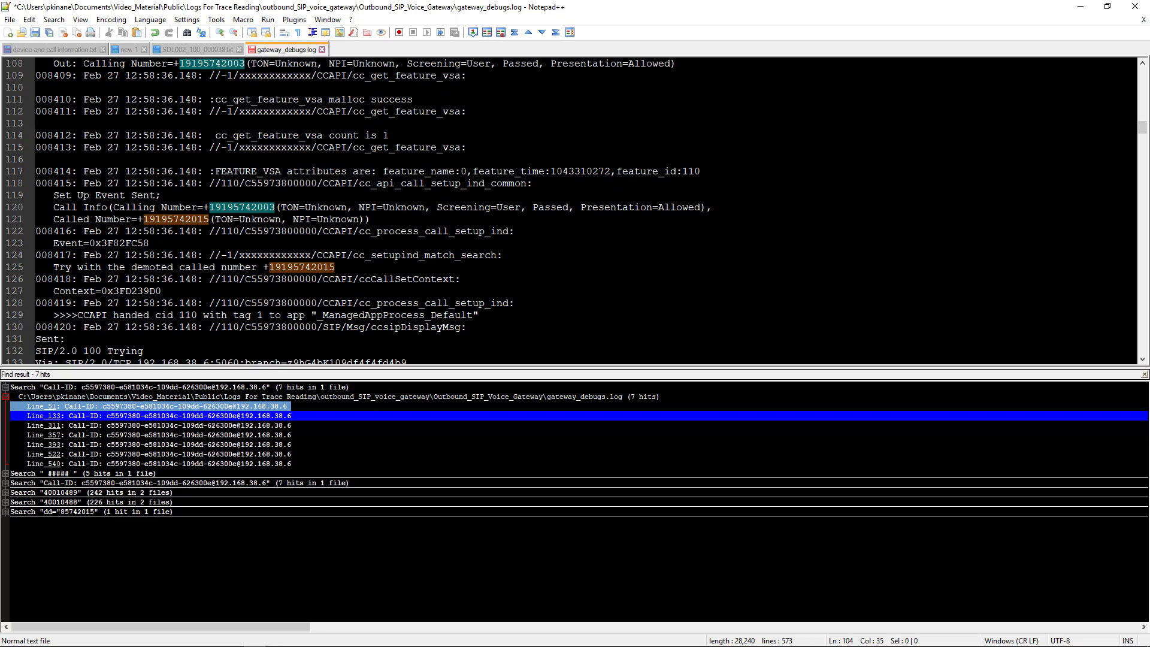
scroll(574, 211, down, 4)
scroll(574, 211, up, 4)
scroll(575, 211, down, 3)
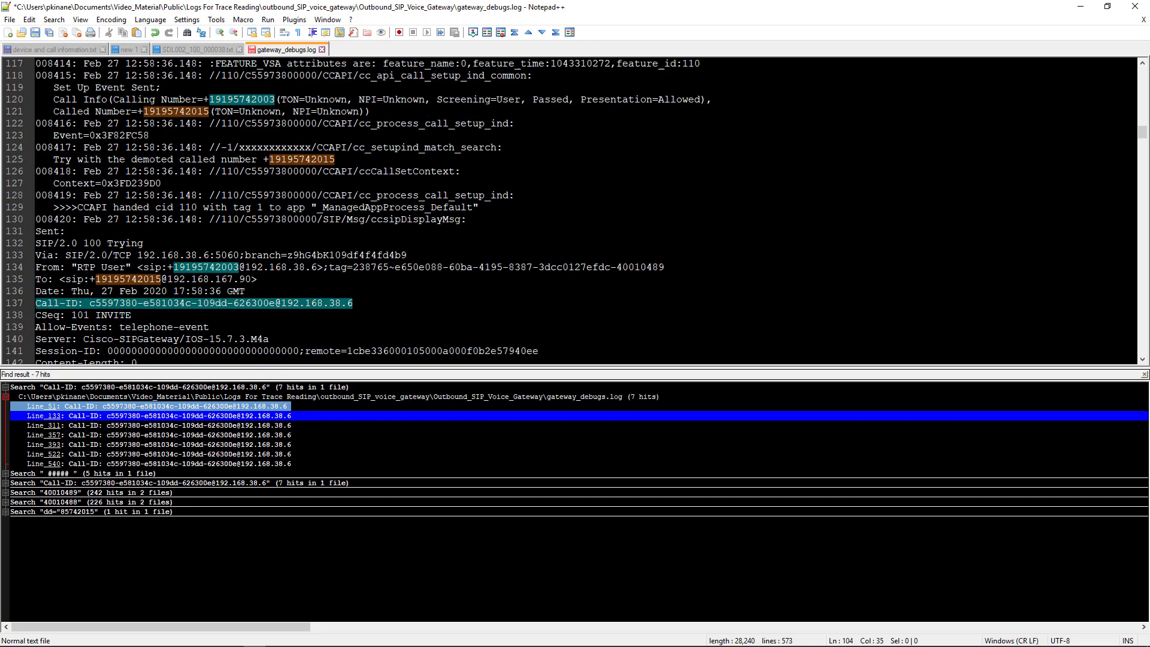
drag(84, 242, 144, 242)
scroll(574, 211, down, 3)
scroll(574, 210, down, 5)
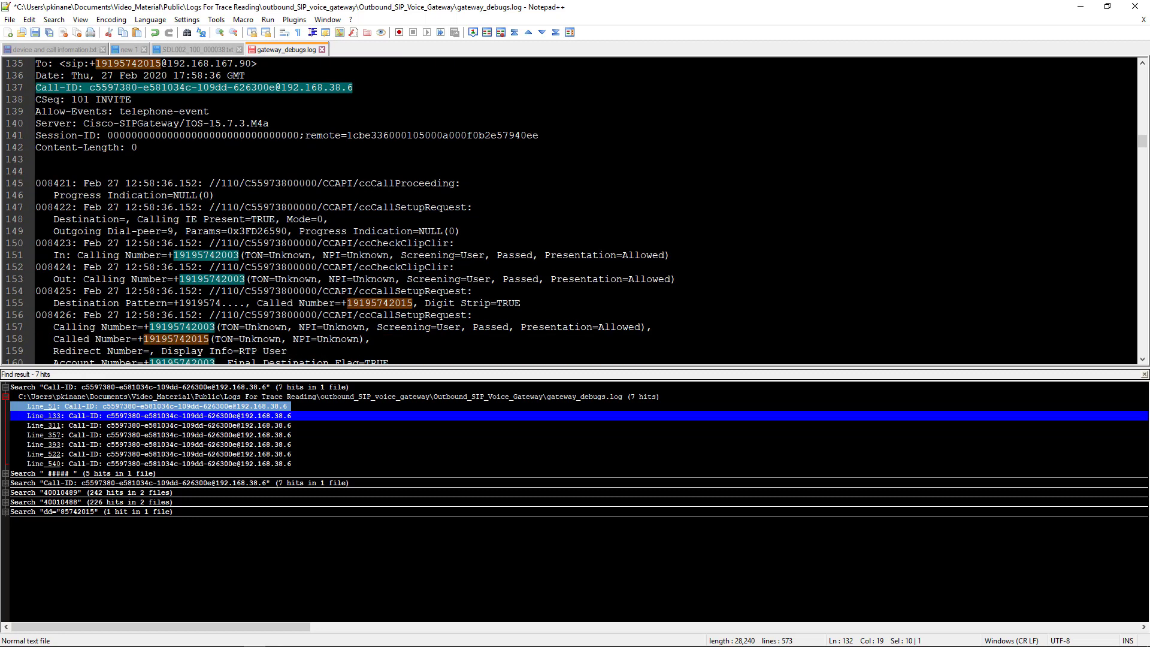
- Check the matched destination pattern in the ccCallSetupRequest entries and mark all occurrences of "Outgoing Dial-peer" with the 2nd style
scroll(575, 211, down, 1)
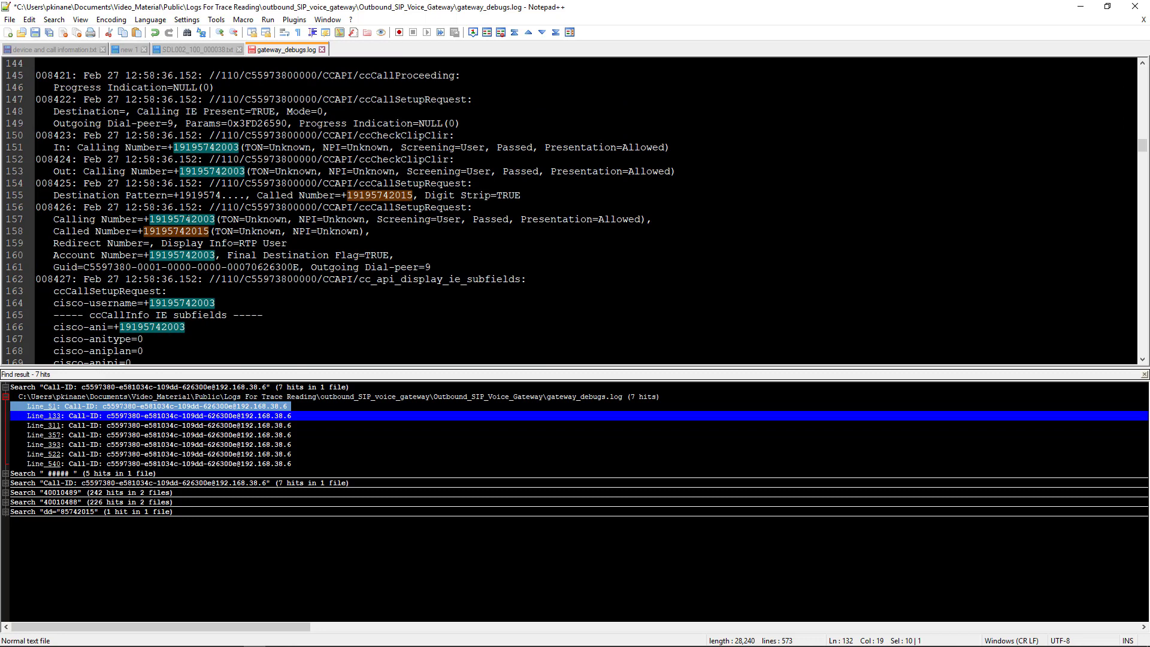
drag(179, 195, 234, 196)
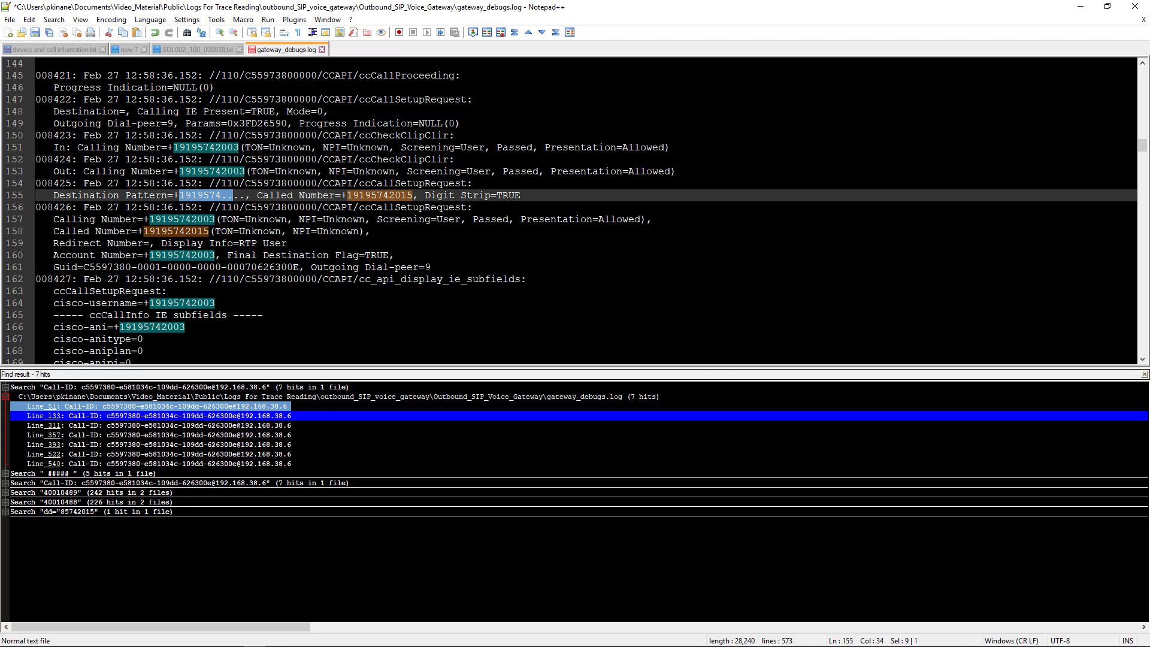
drag(53, 123, 161, 123)
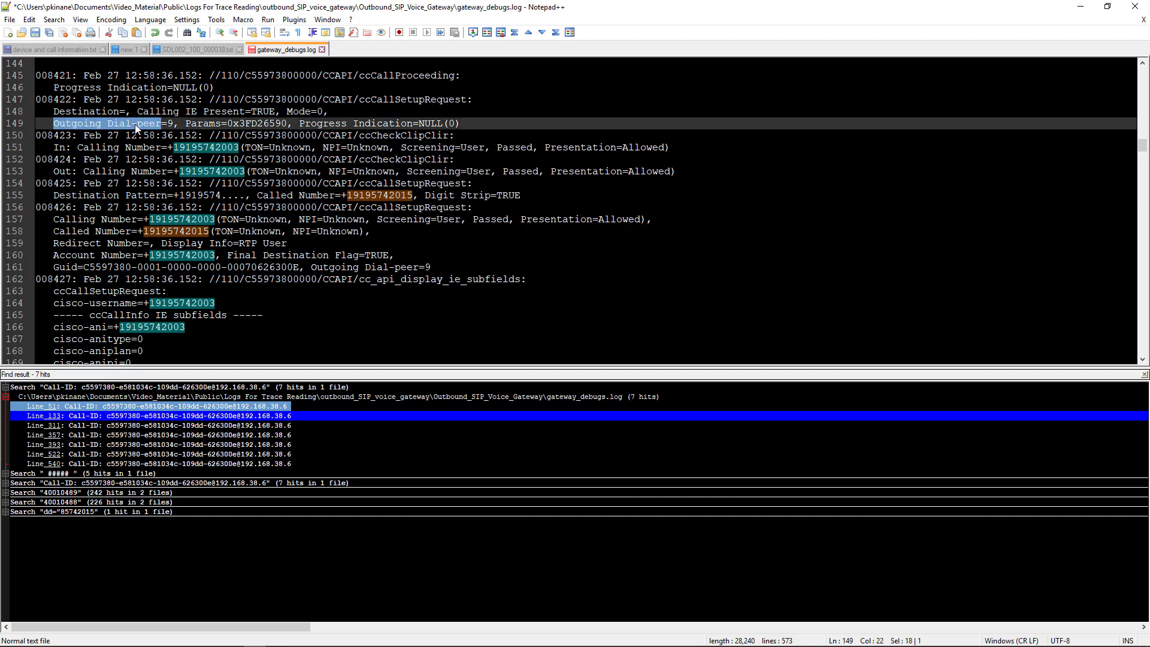
right_click(136, 126)
mouse_move(183, 216)
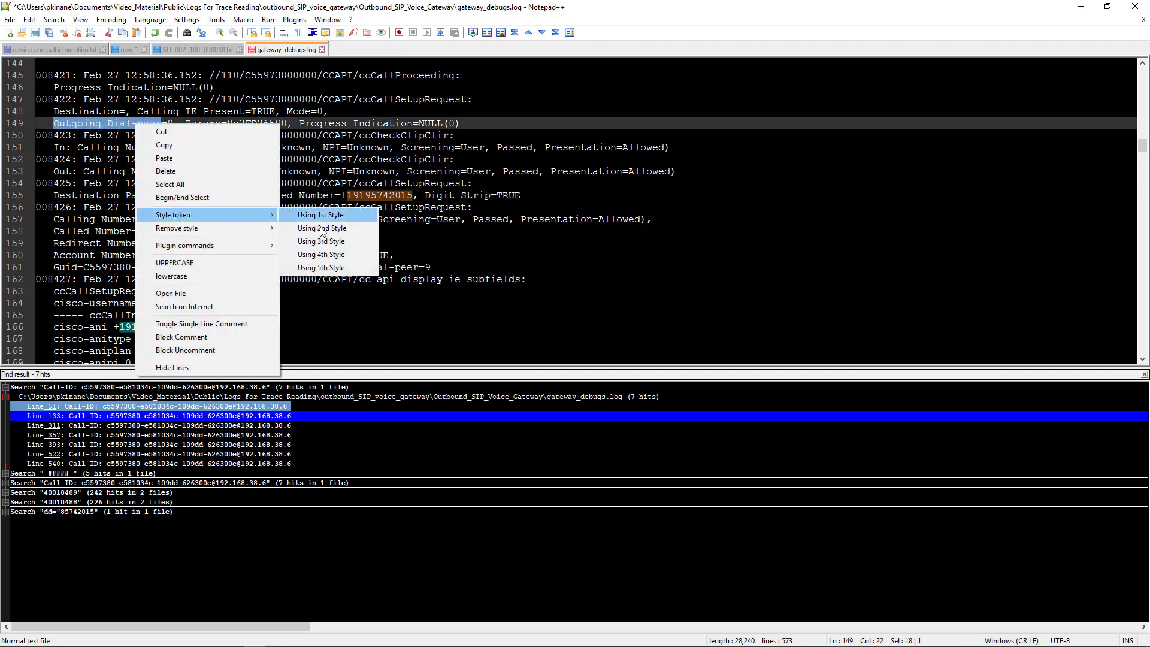
click(323, 230)
click(287, 124)
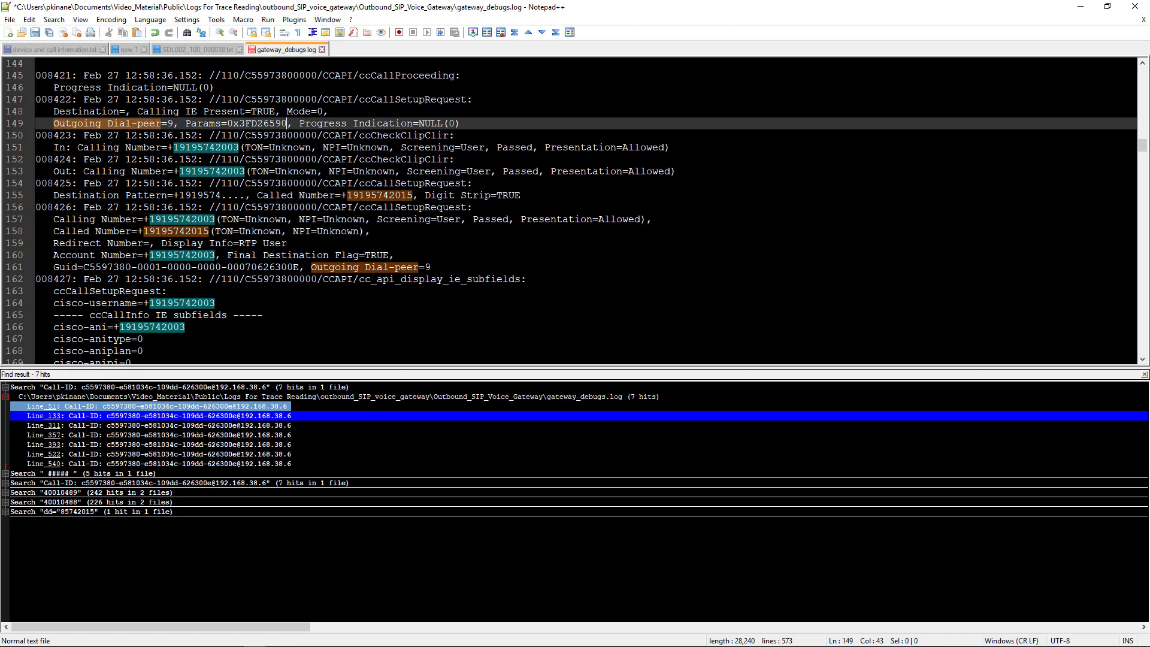
- Follow the outgoing dial-peer entries to the ISDN Q931 SETUP message and check its direction and message type
scroll(574, 209, down, 9)
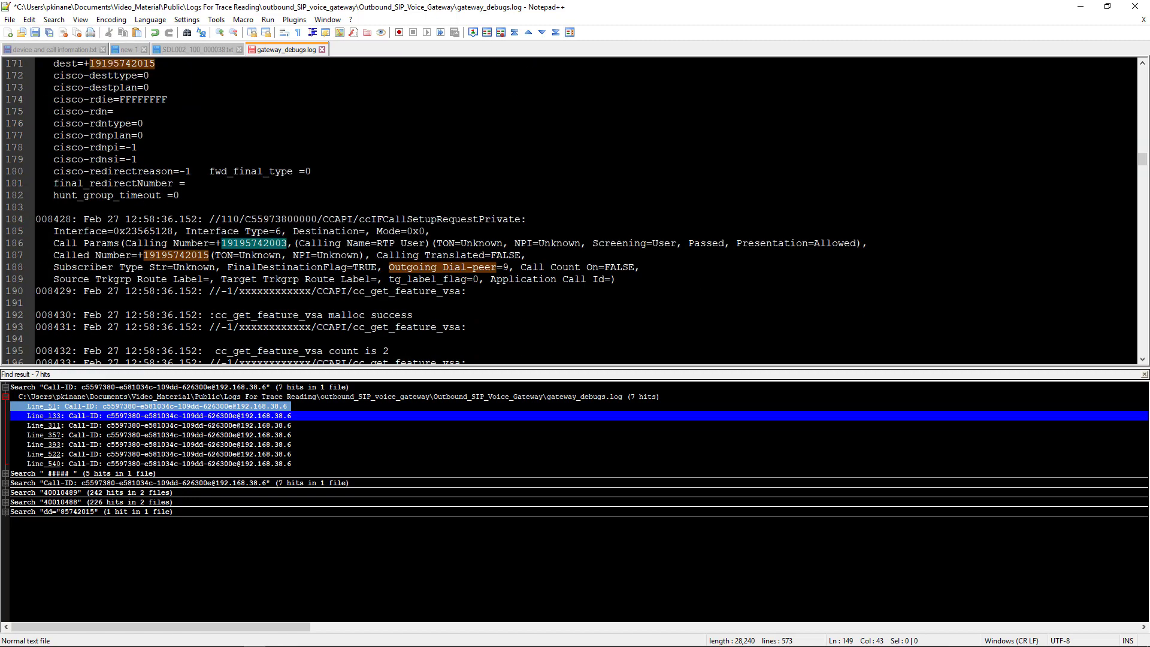
scroll(575, 209, down, 5)
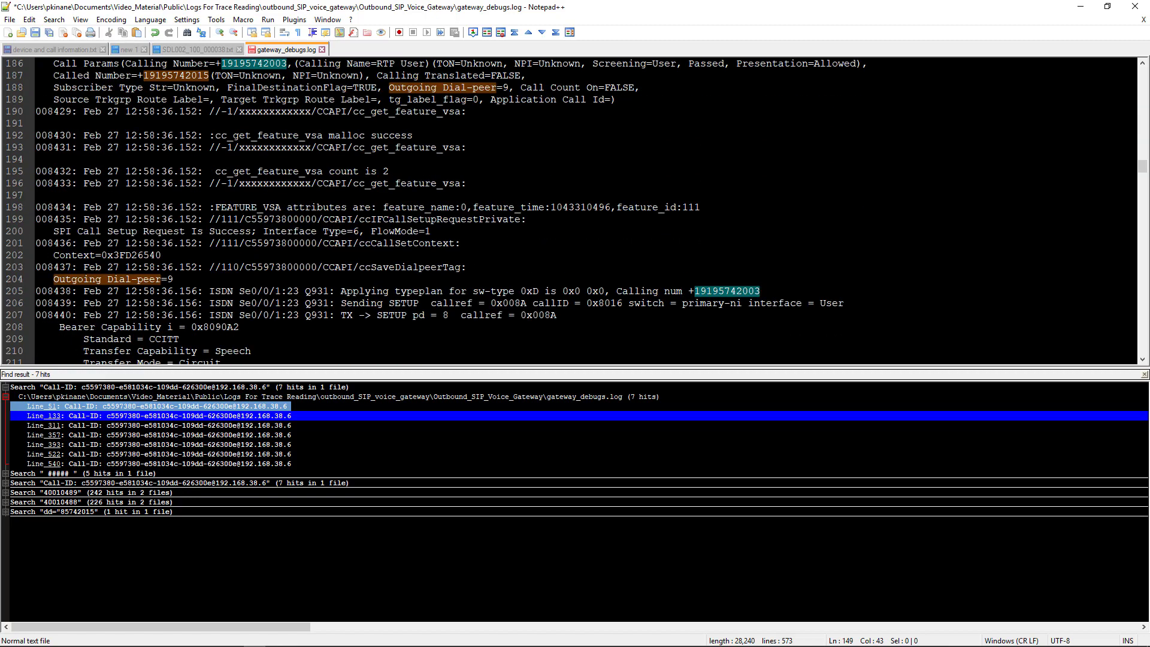
scroll(575, 209, down, 4)
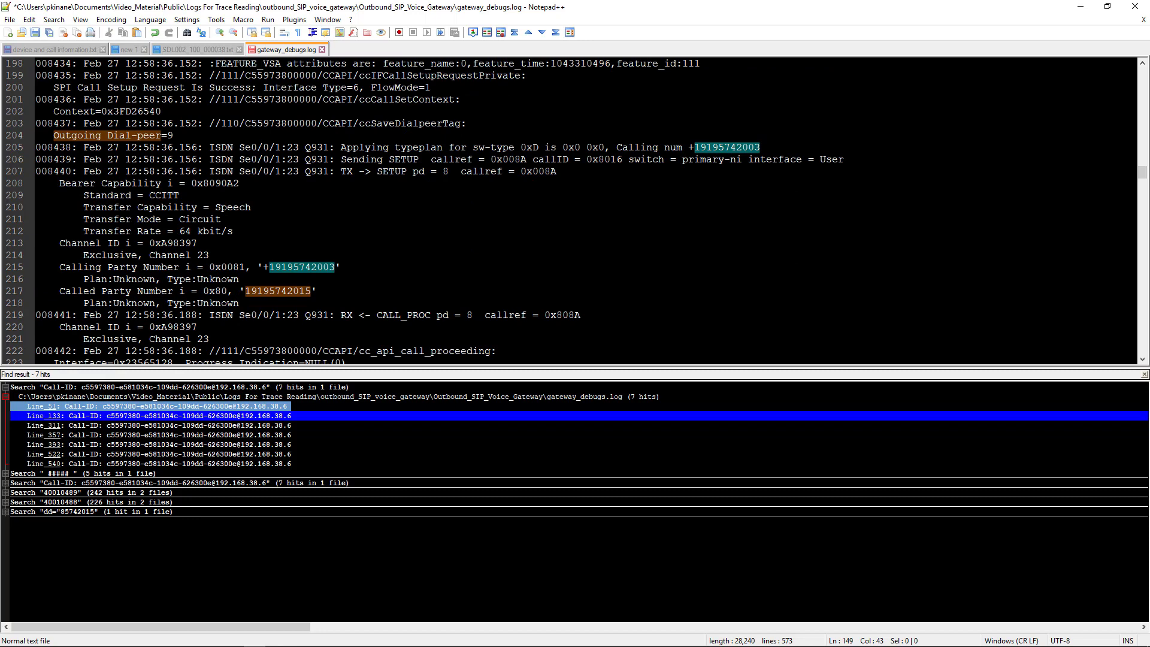
scroll(574, 210, down, 1)
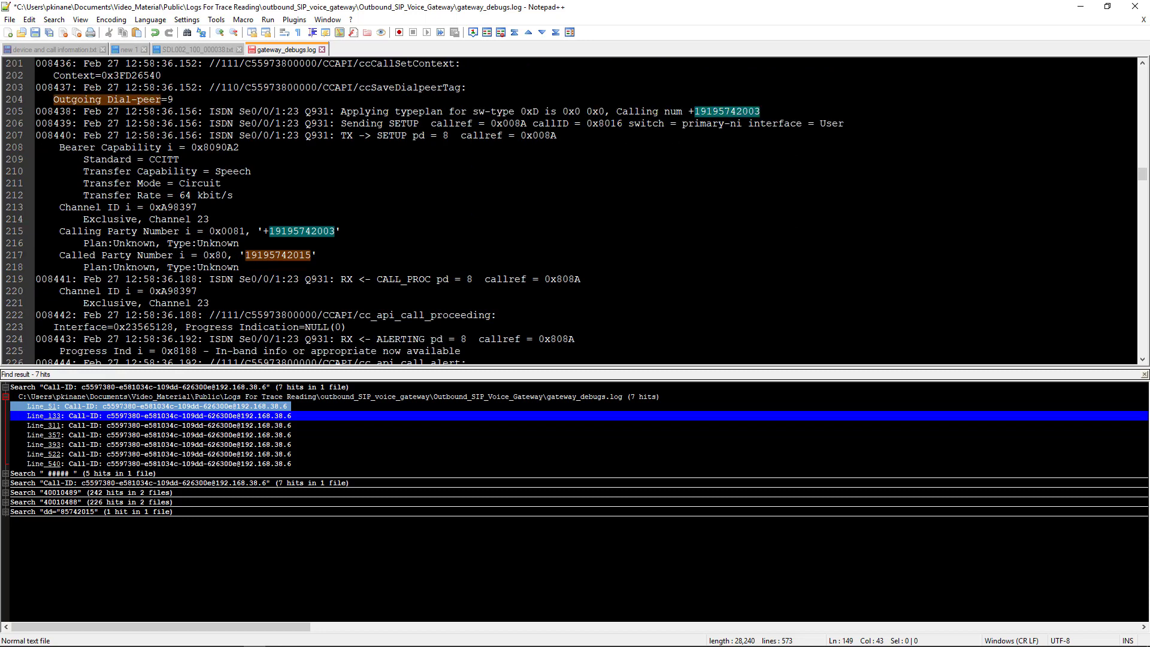
drag(340, 136, 352, 136)
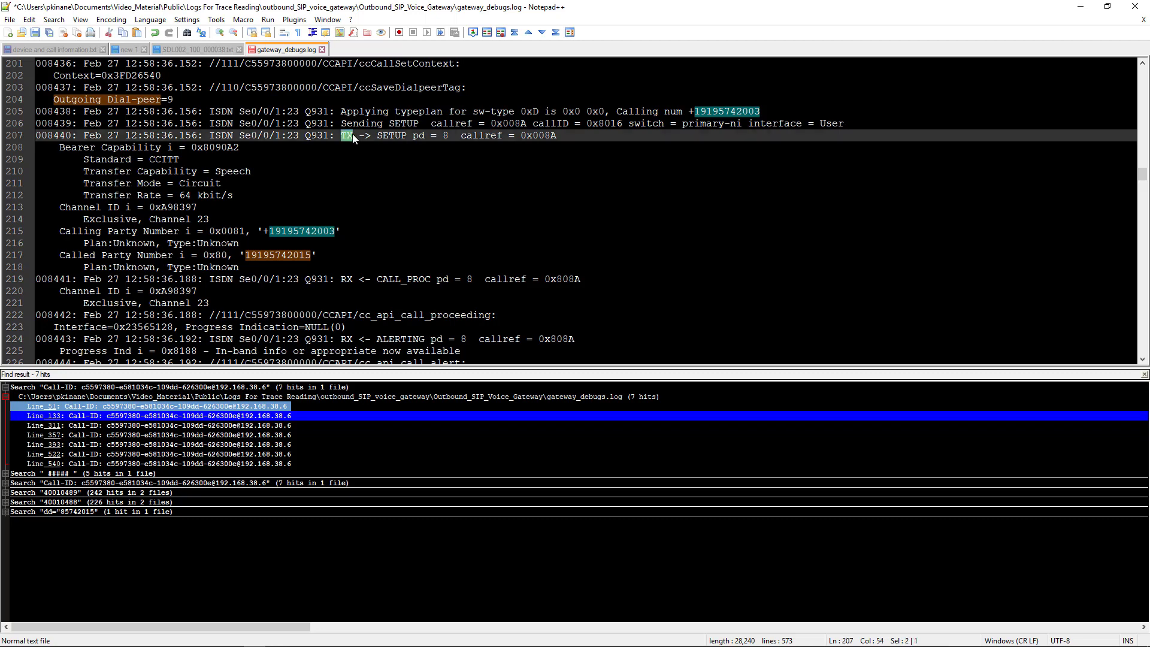
double_click(392, 135)
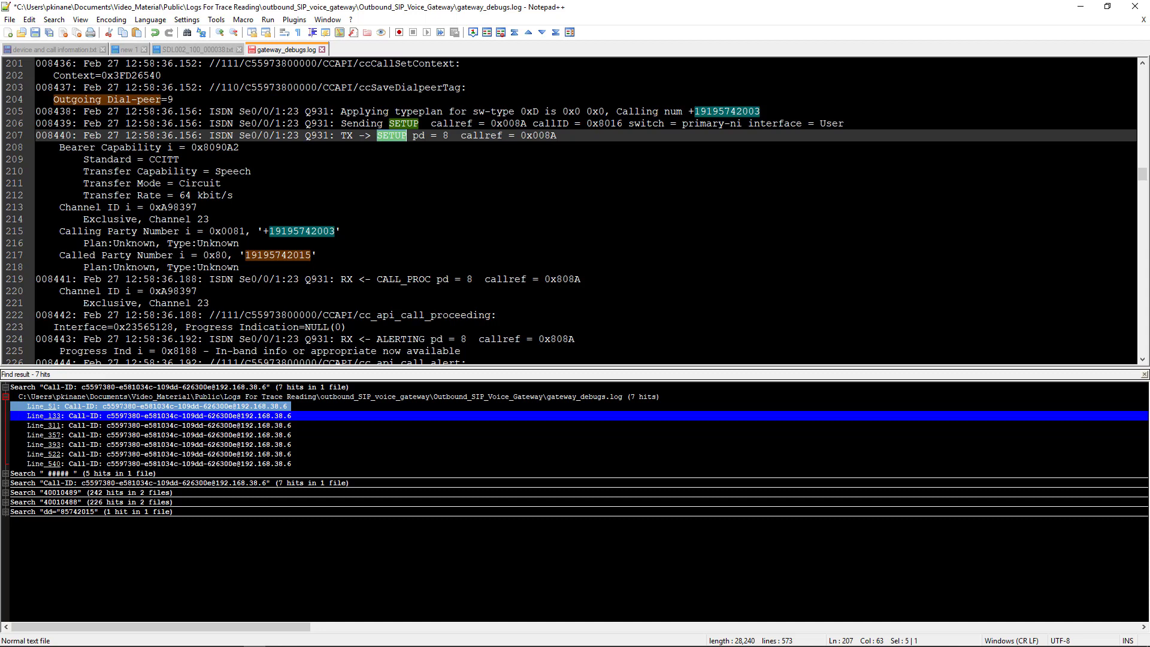
- Check the direction and type of the ISDN CALL_PROC message, and read on through the alerting, conference bridge and capability entries
scroll(574, 210, down, 3)
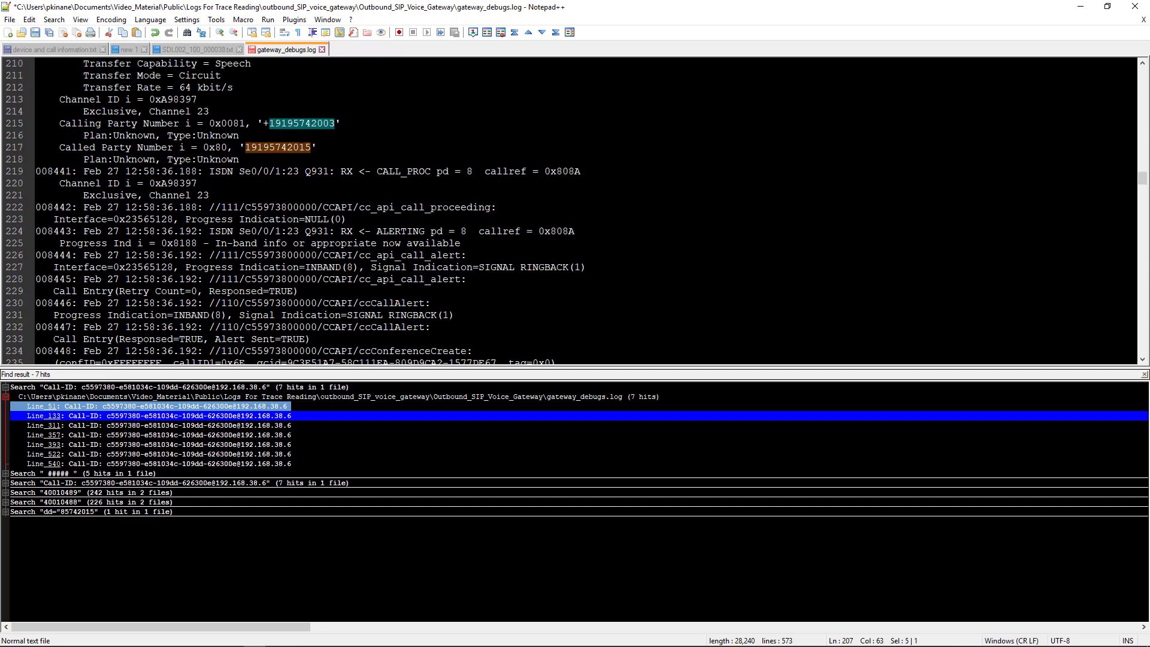
scroll(574, 211, down, 1)
double_click(349, 136)
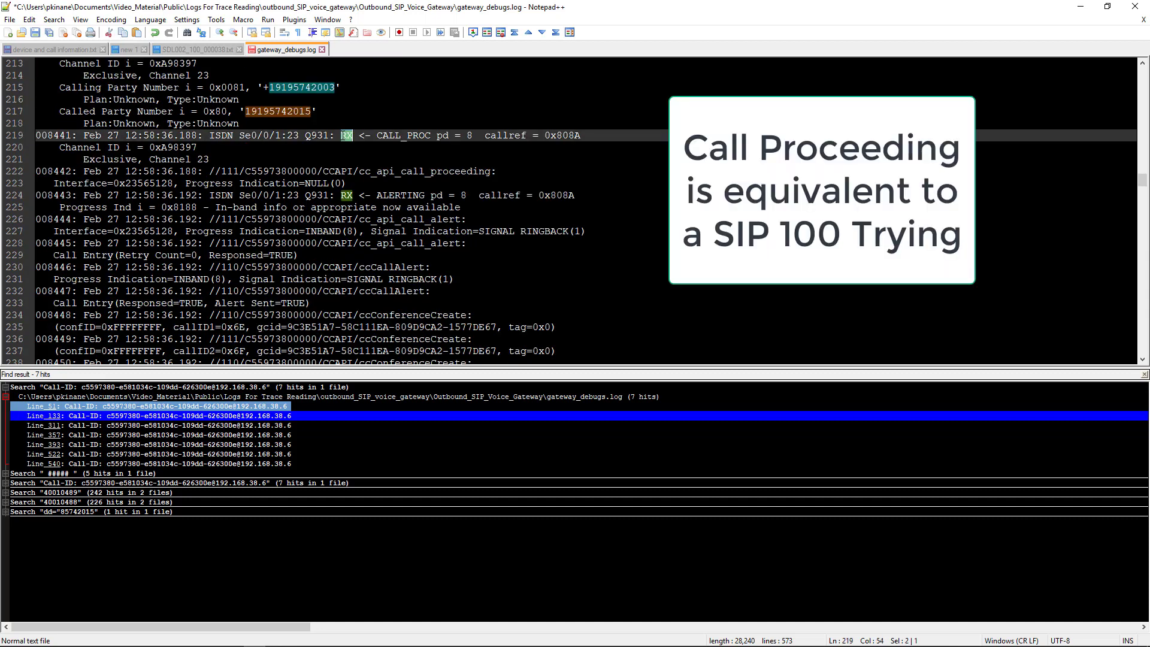
double_click(405, 137)
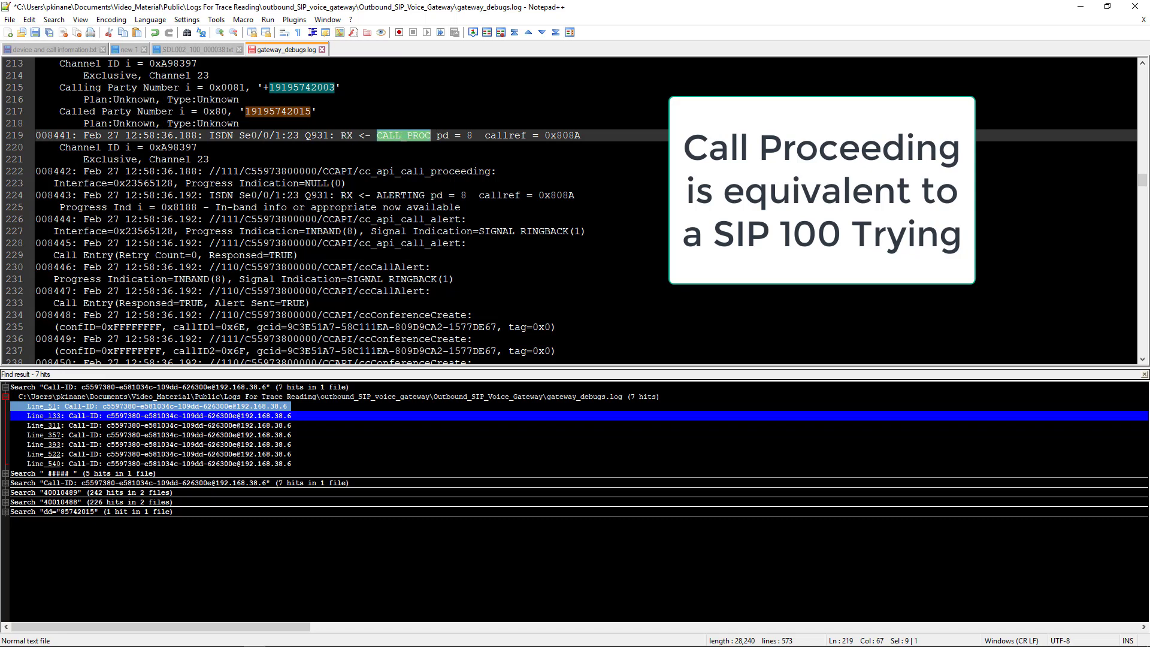
scroll(573, 211, down, 4)
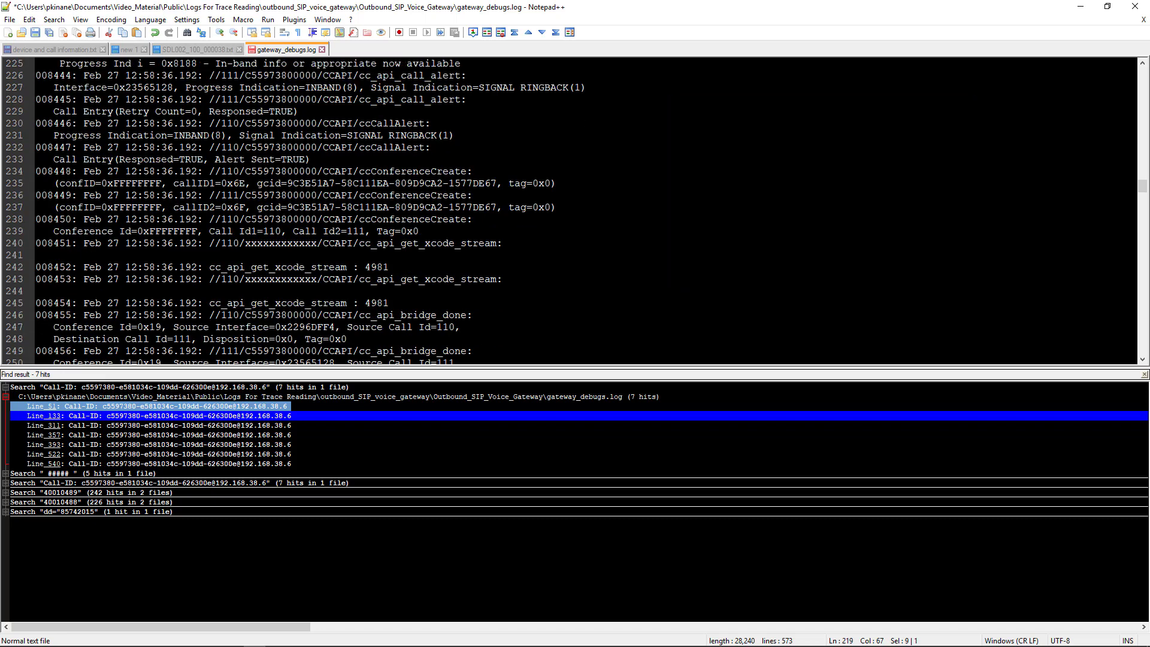
scroll(573, 210, down, 4)
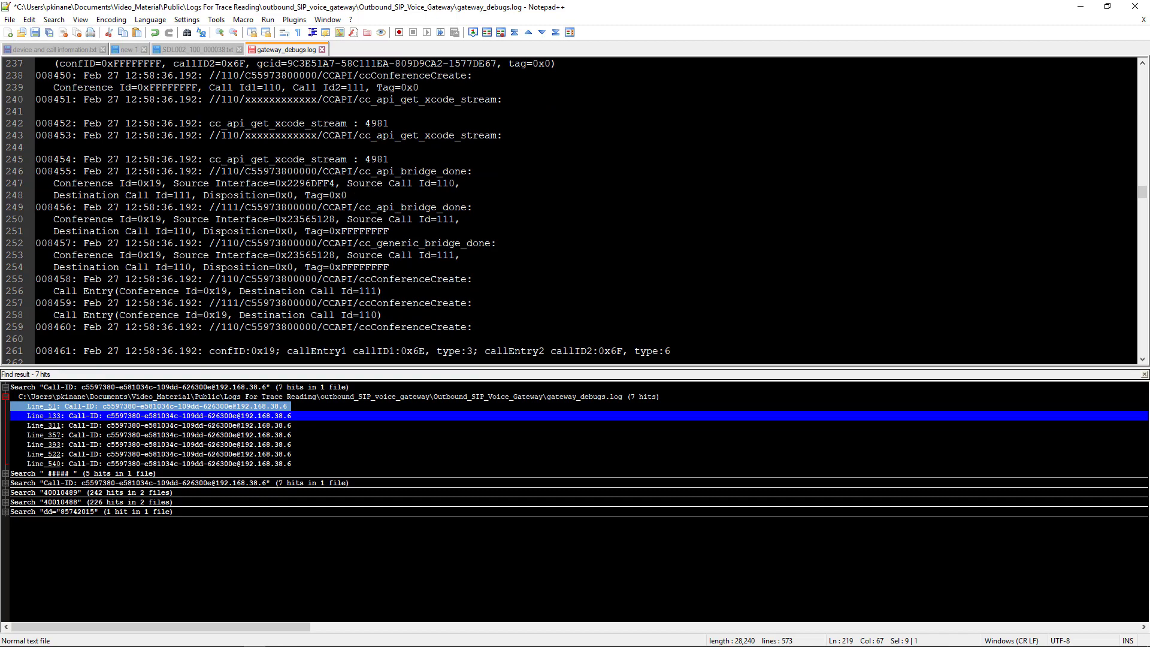
scroll(573, 211, down, 7)
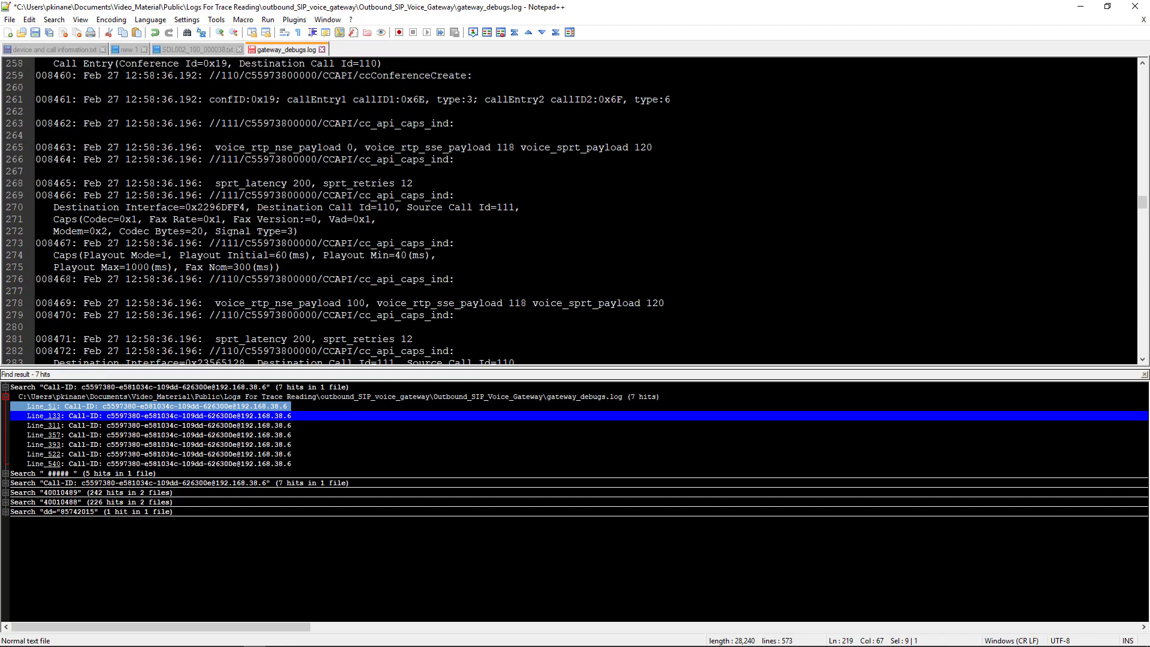
scroll(573, 211, down, 7)
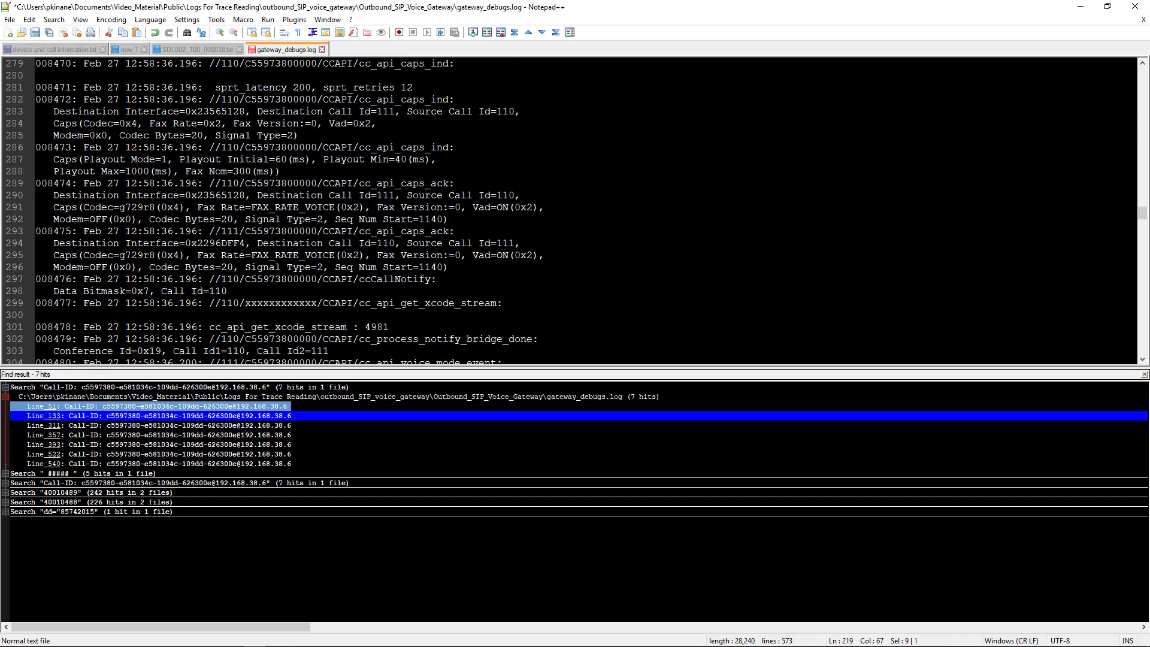
- Mark all occurrences of "Incoming Dial-peer" with the cyan highlight style from the cc_api_call_setup_ind_common entry, and check the matched dial-peer number
scroll(574, 210, up, 20)
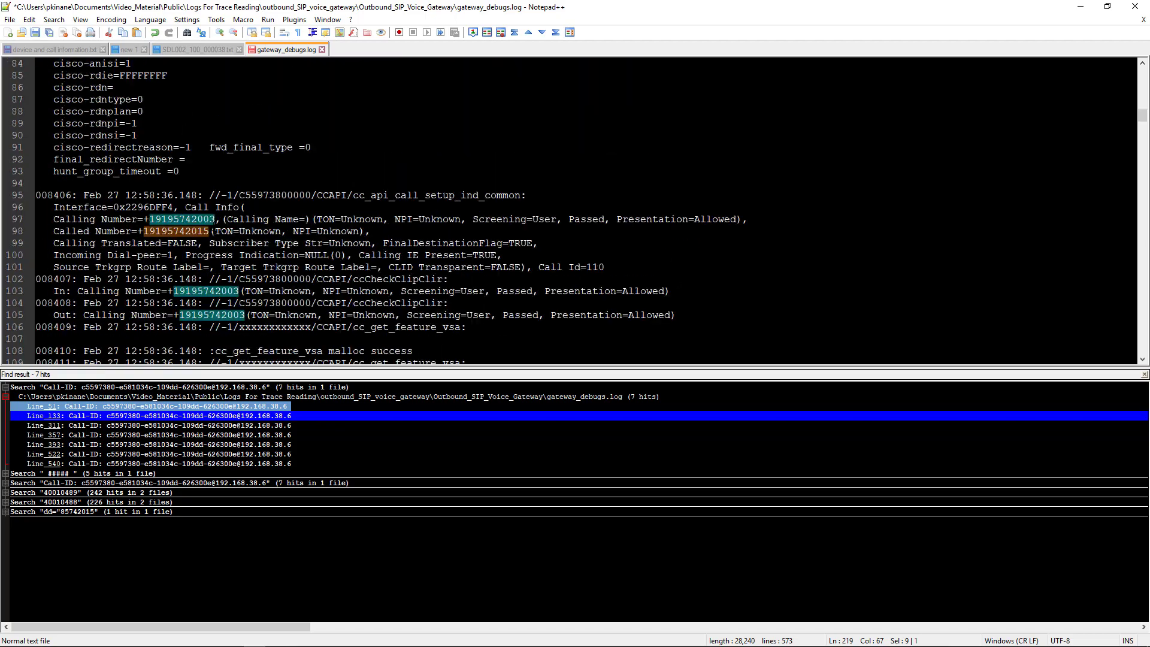
scroll(573, 211, down, 19)
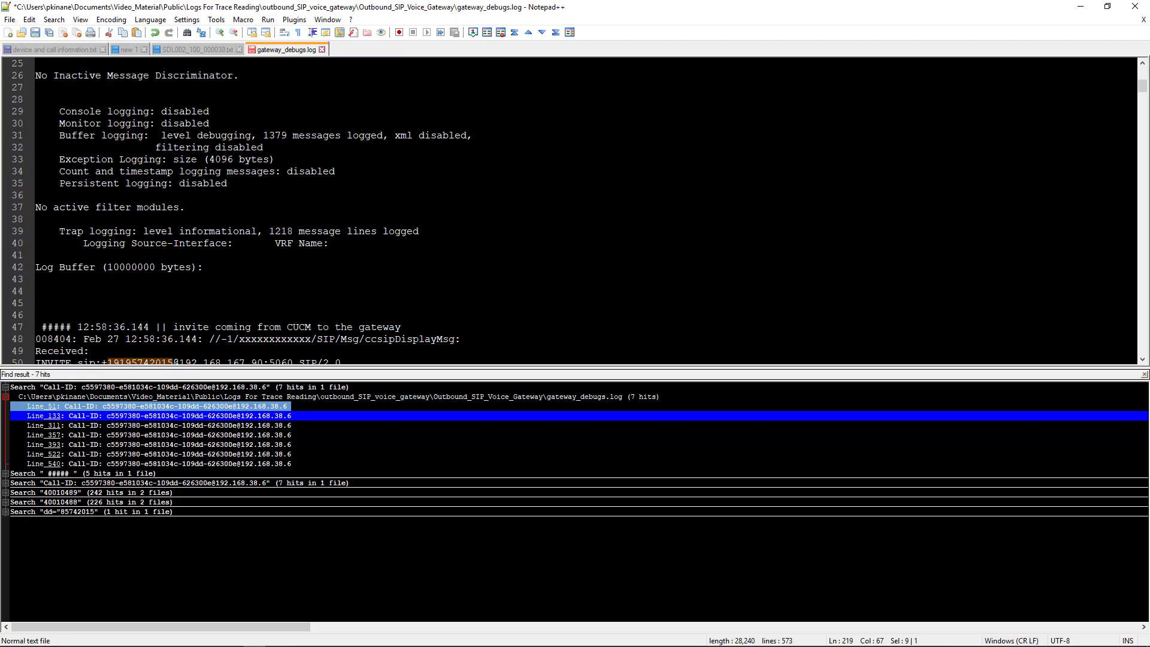
scroll(574, 210, down, 4)
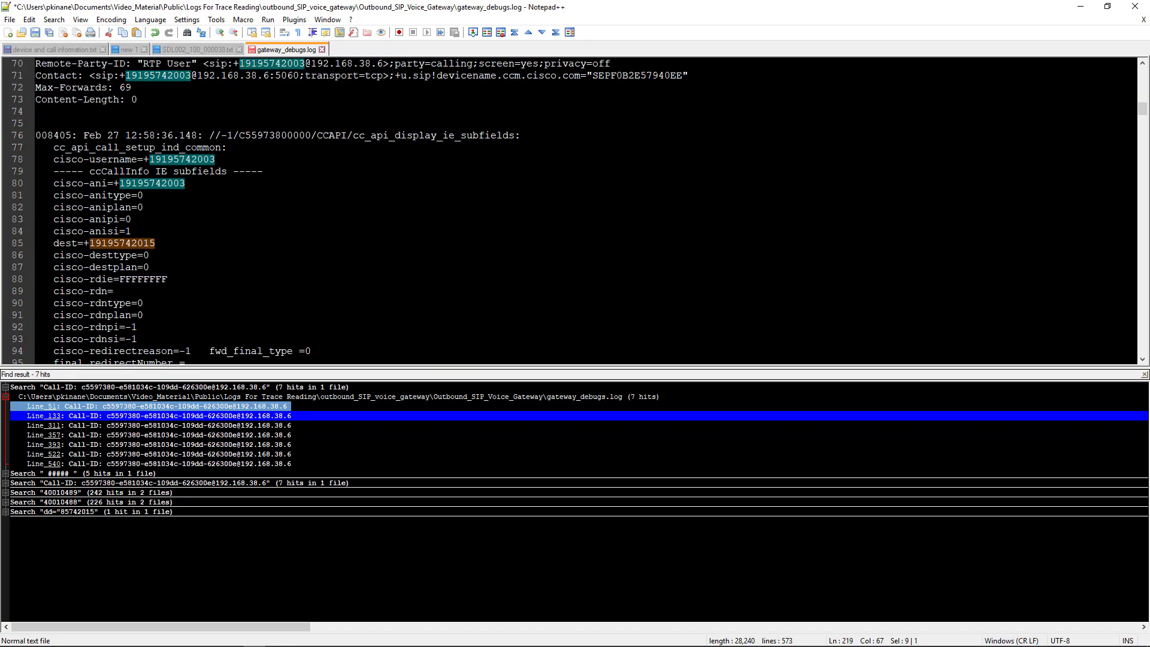
scroll(574, 211, down, 6)
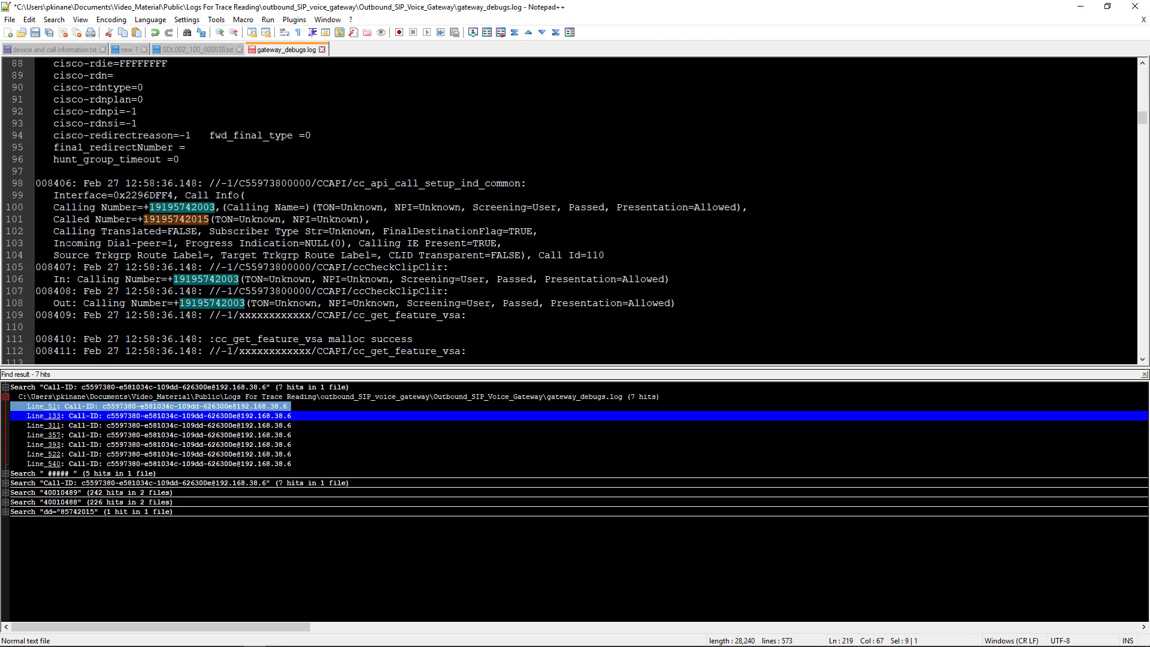
click(54, 243)
drag(54, 243, 161, 243)
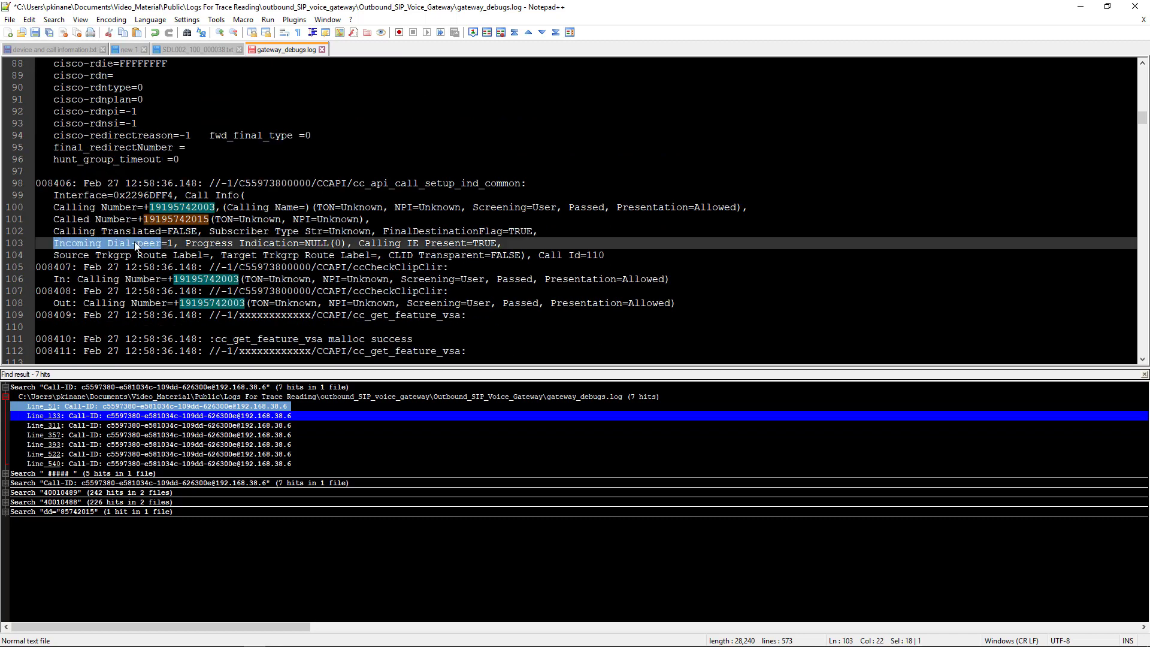
right_click(137, 245)
mouse_move(185, 333)
click(306, 333)
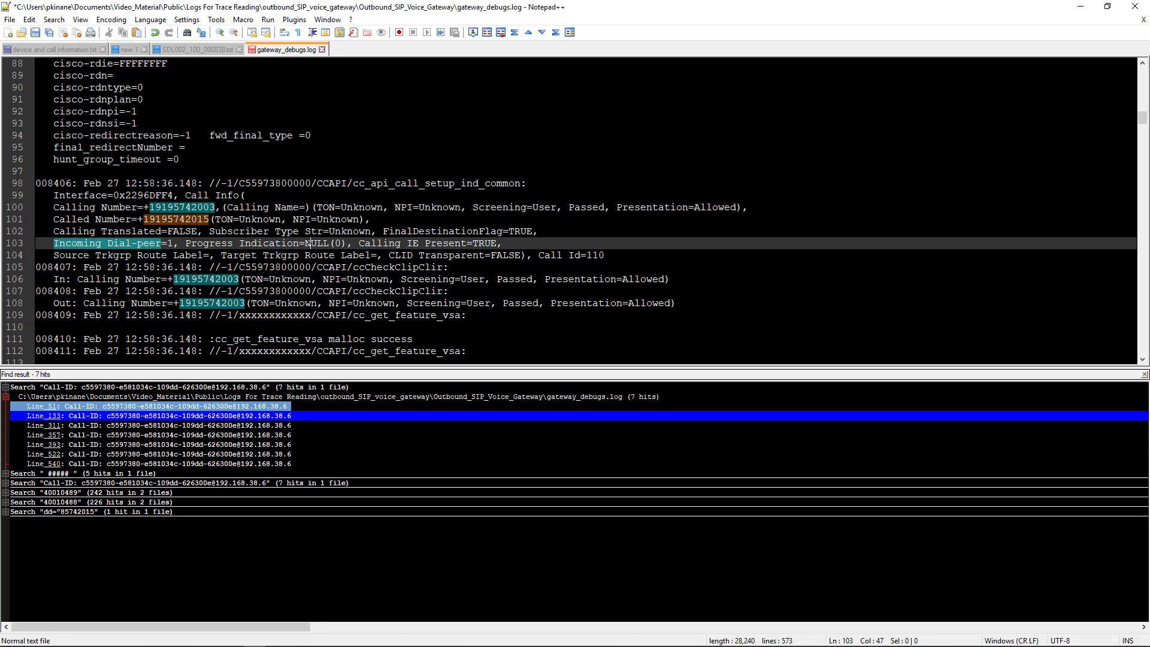
double_click(171, 244)
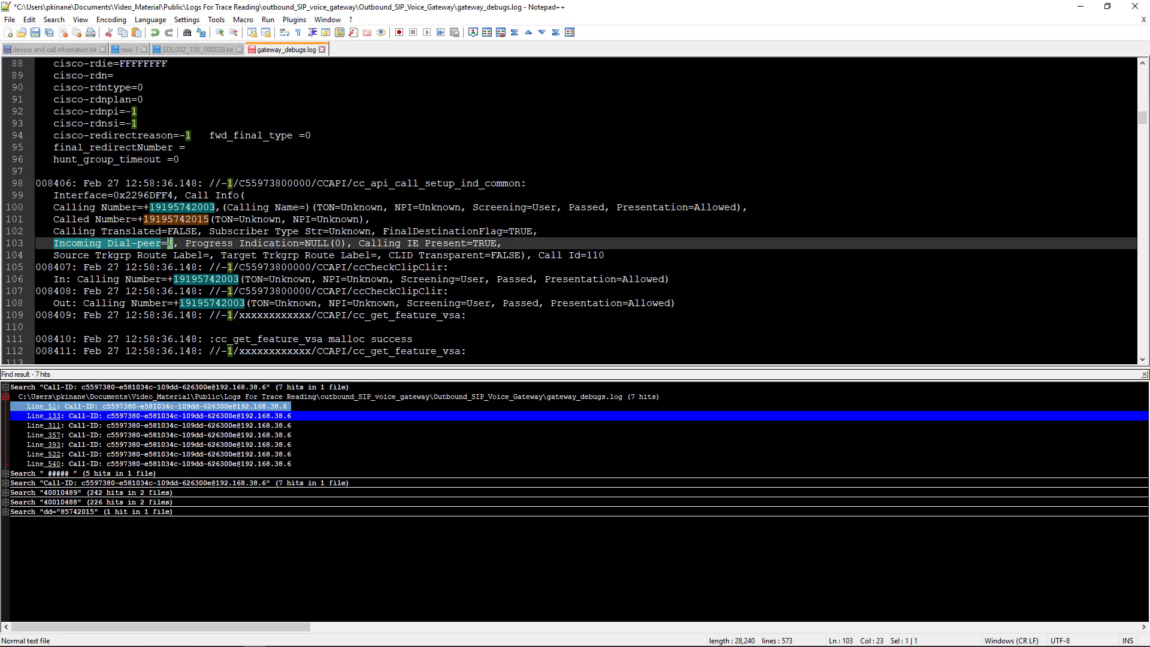
click(257, 231)
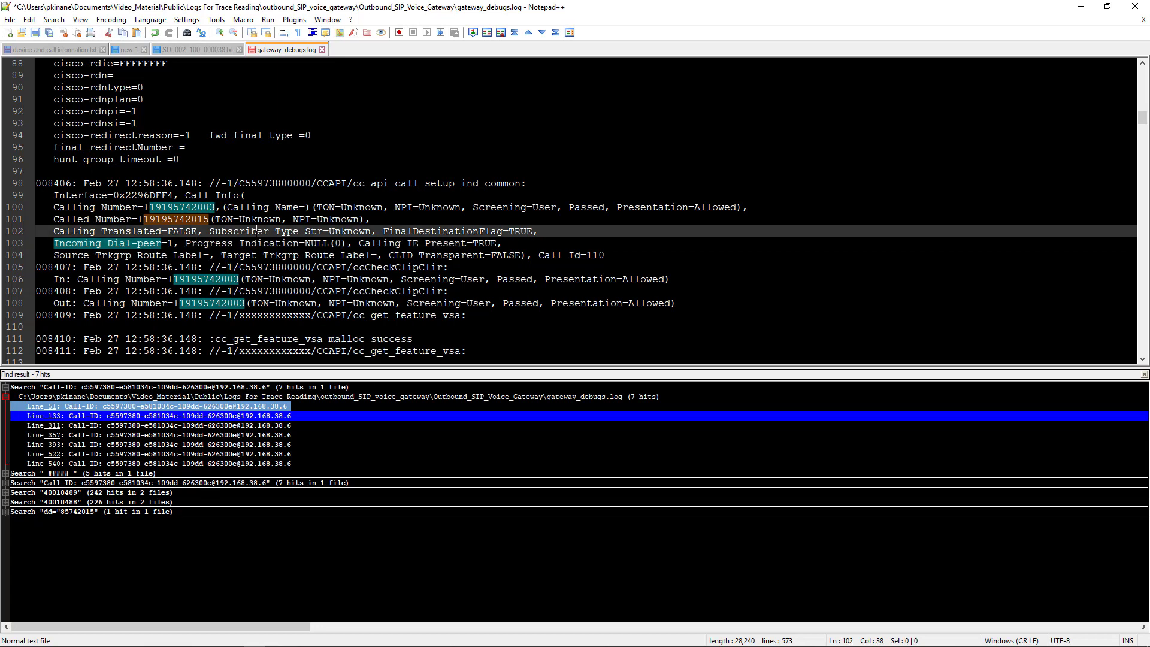
- Check the outgoing dial-peer number in the ccCallSetupRequest entry and review the ccCallProceeding entry before it
scroll(256, 231, down, 7)
scroll(258, 232, down, 12)
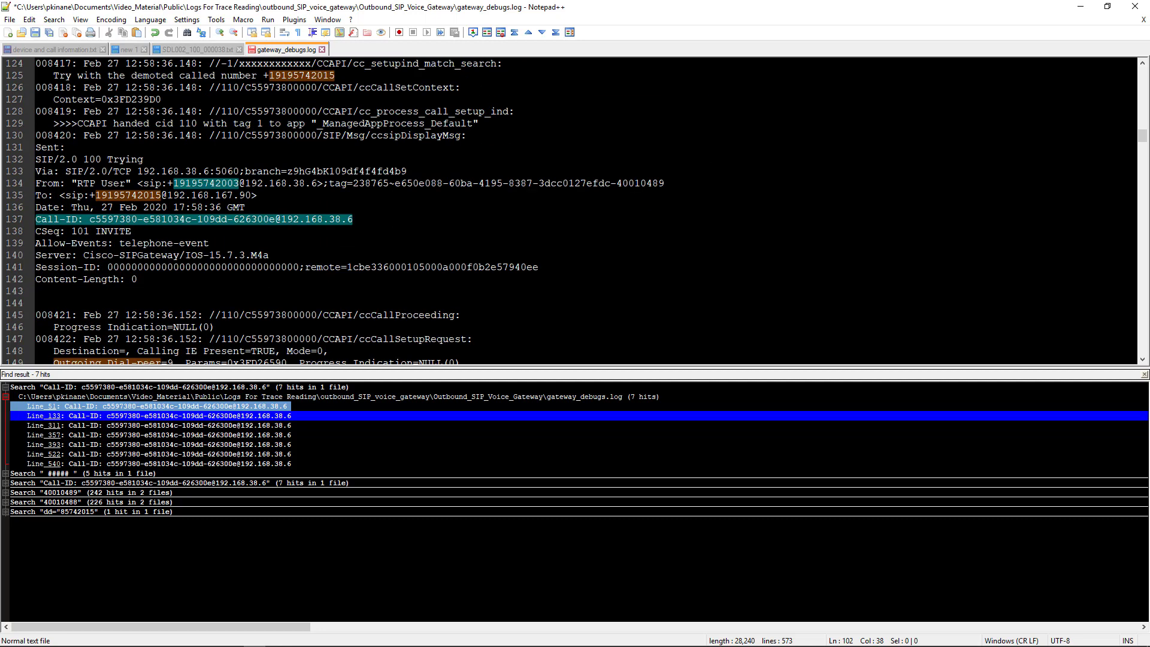
double_click(171, 111)
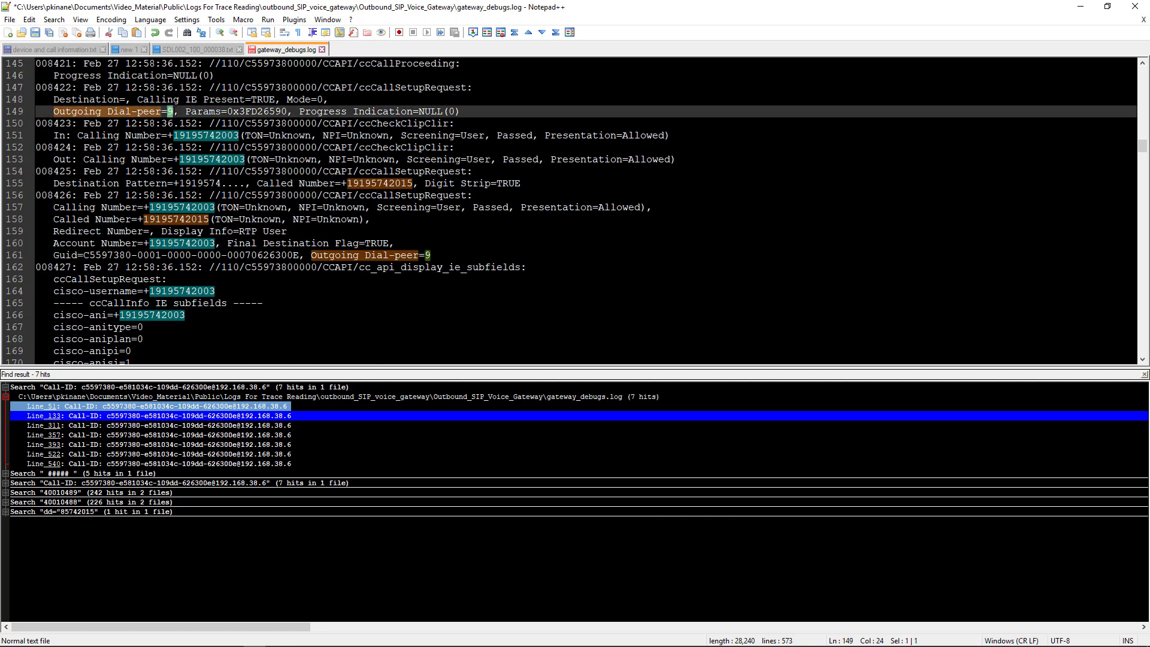
click(269, 135)
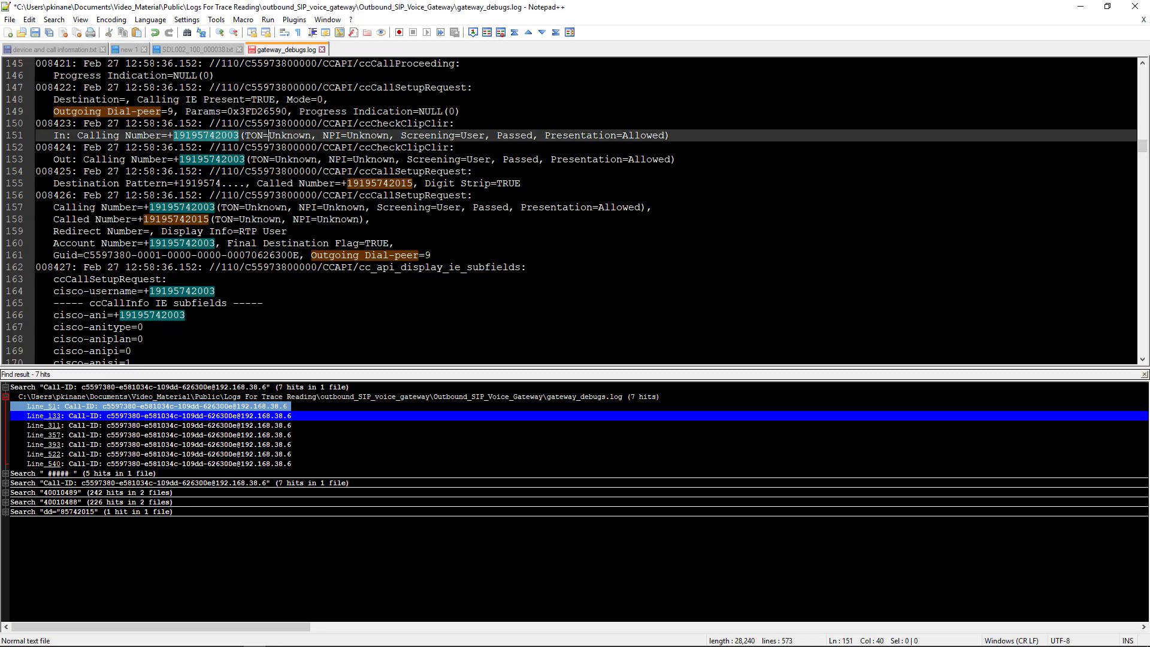
scroll(269, 136, up, 3)
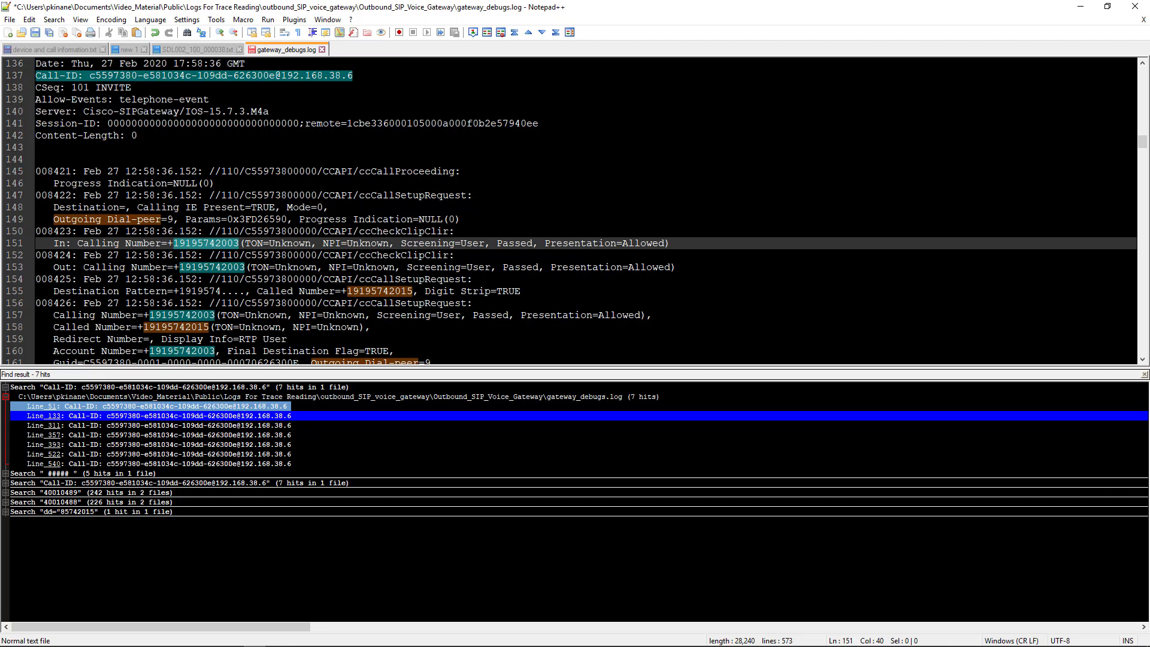
click(454, 171)
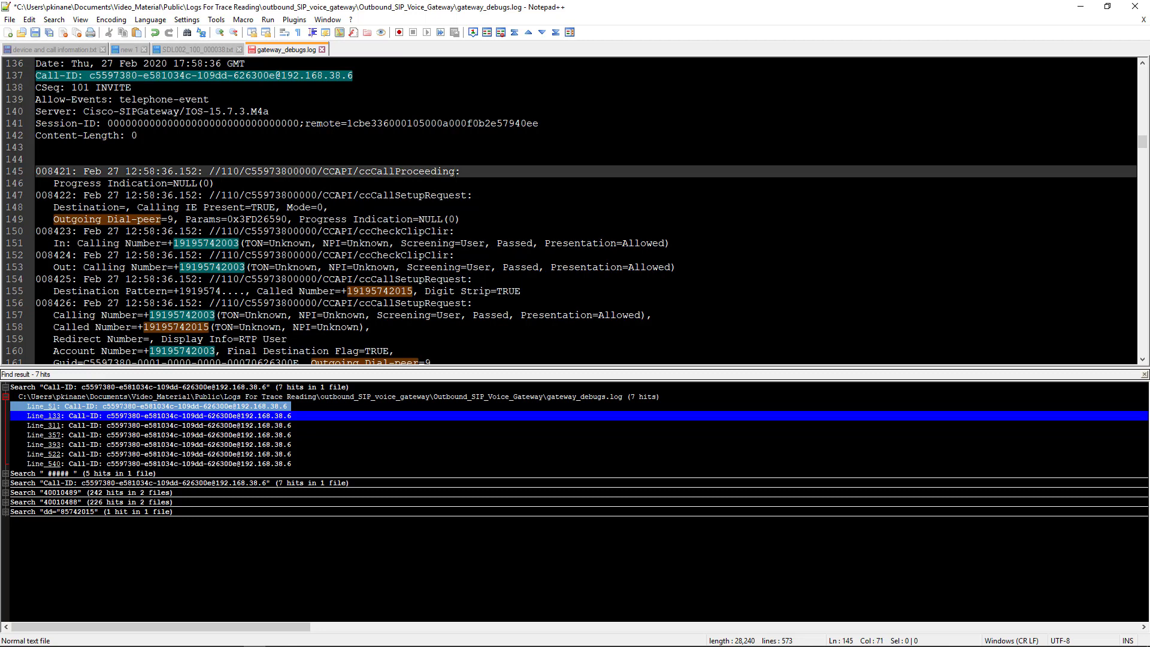